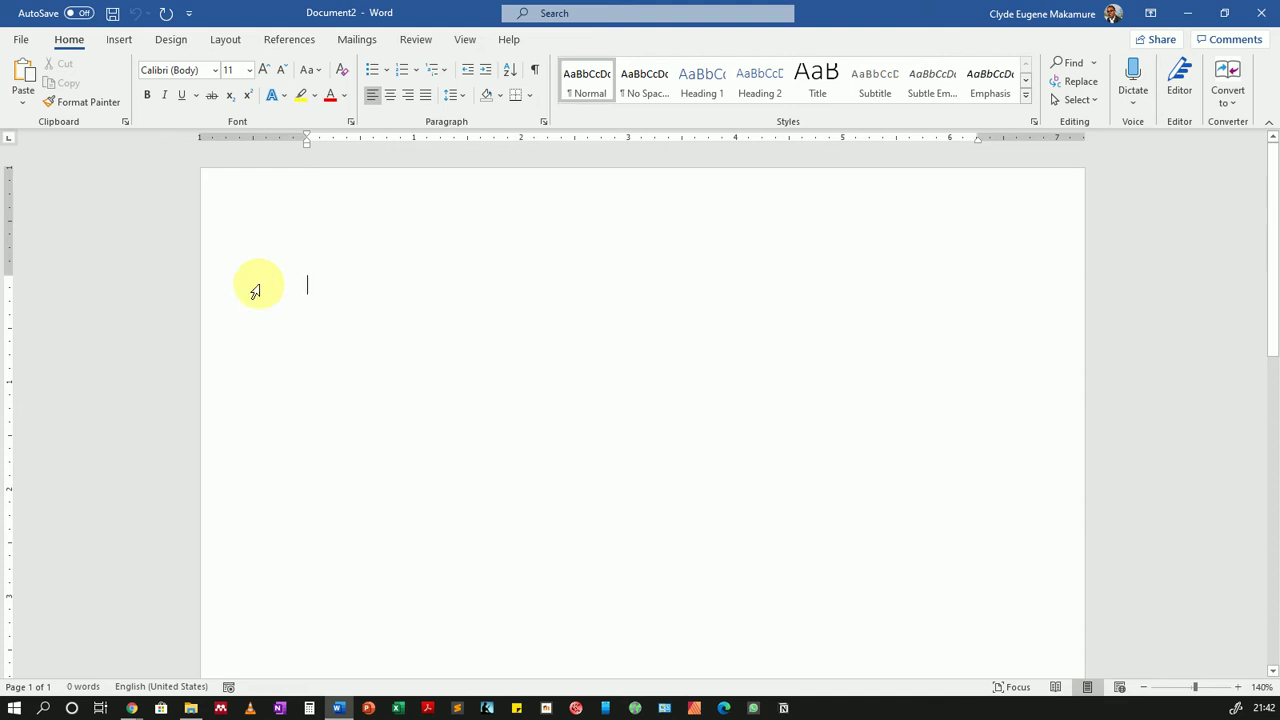
Paste the two Aiken-format questions, with options A–D and ANSWER lines, into the blank Word document.
key(ctrl+v)
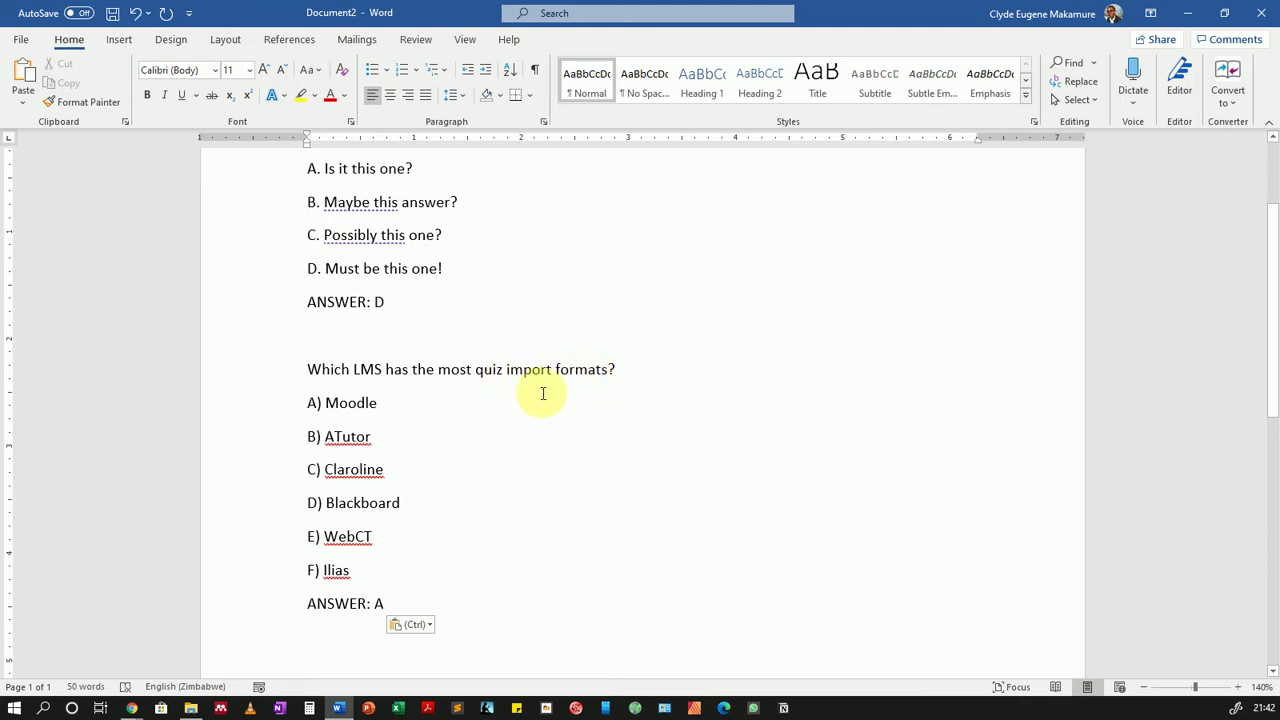
scroll(545, 400, up, 1)
scroll(547, 401, up, 1)
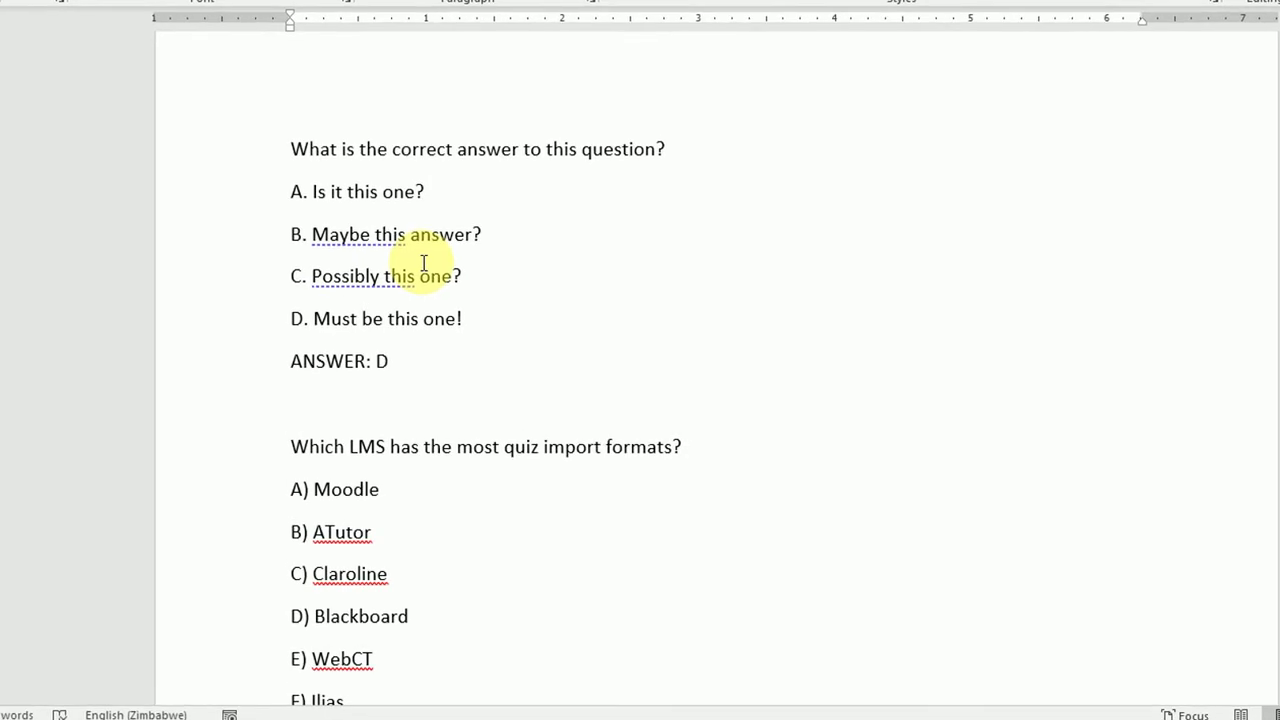
click(289, 149)
text(1.)
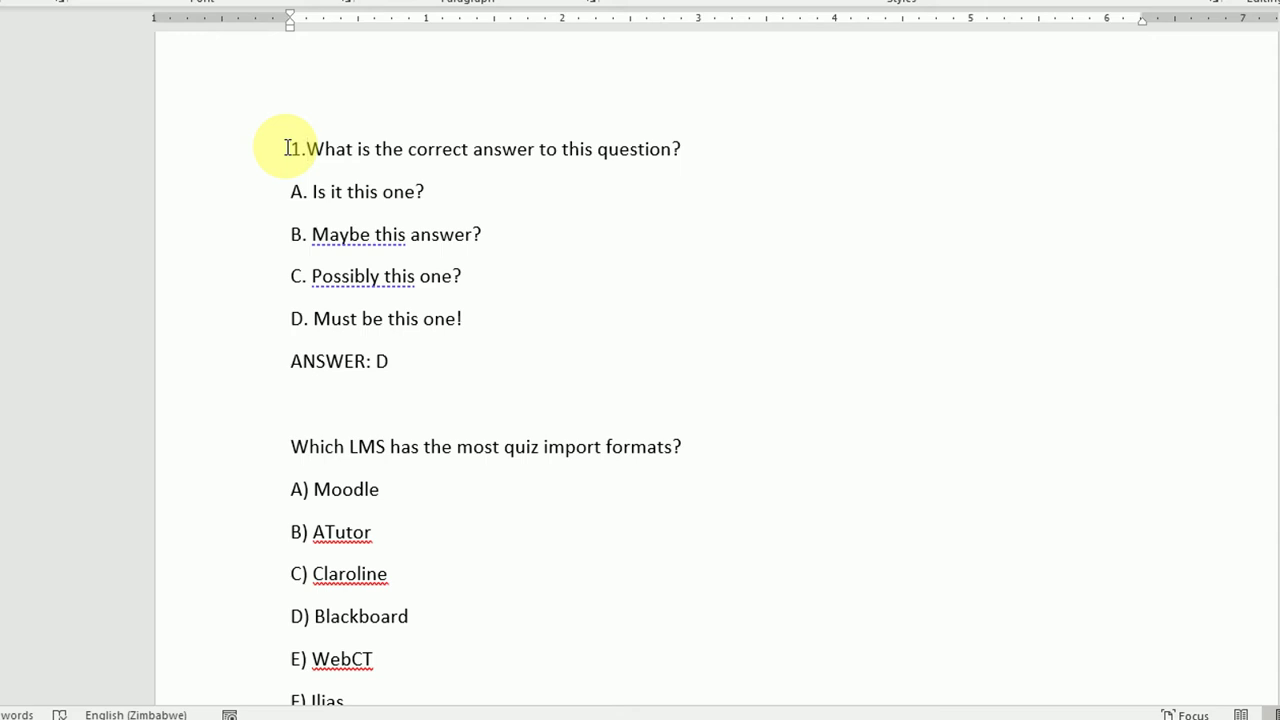
key(BackSpace)
key(BackSpace)
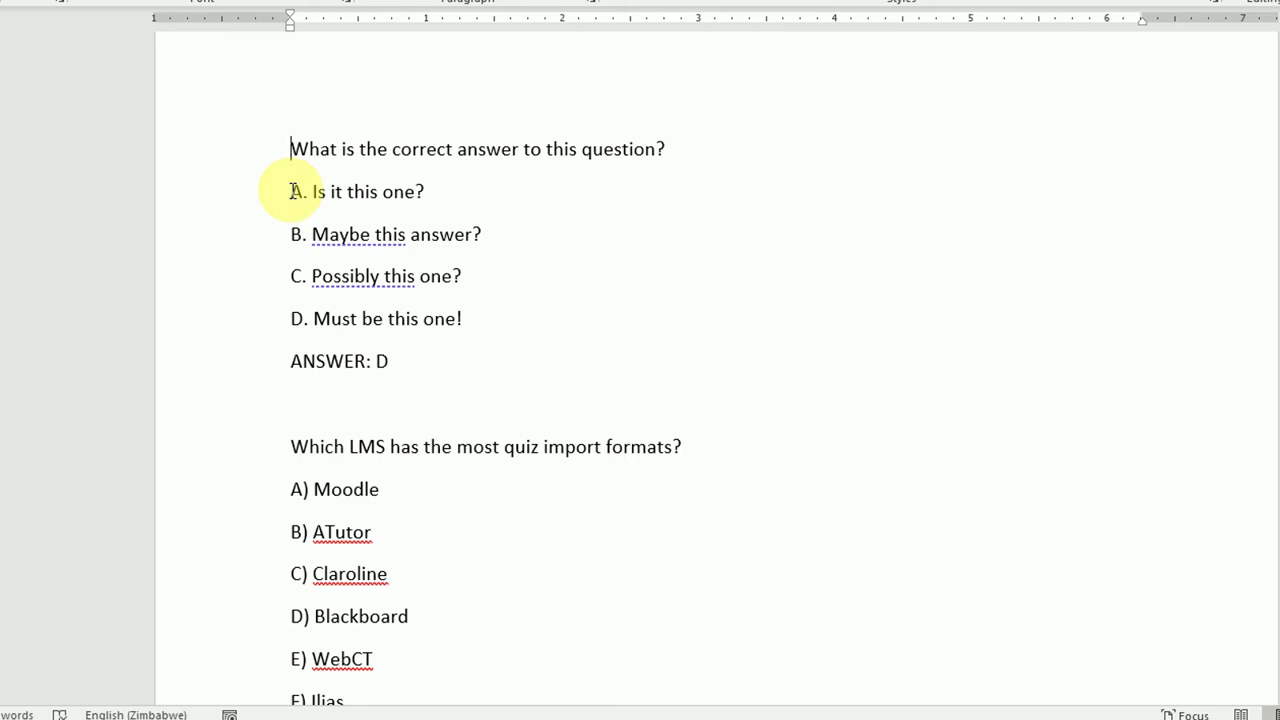
drag(292, 191, 302, 196)
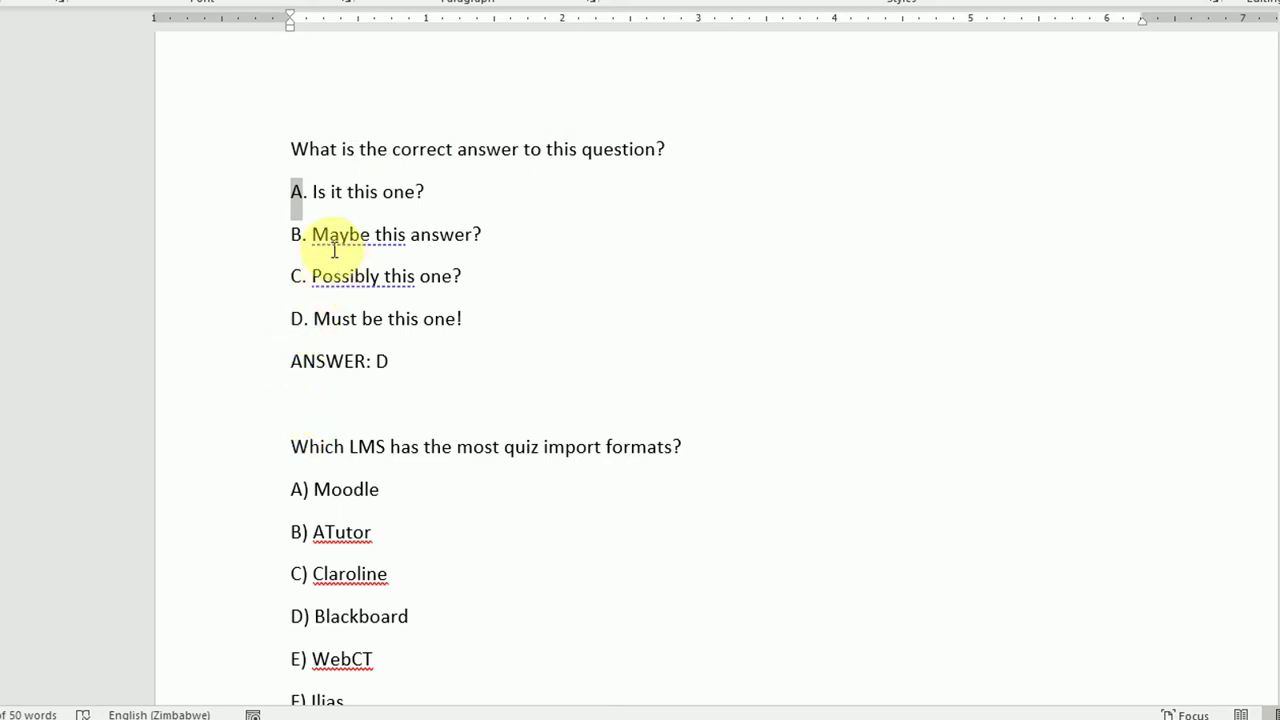
click(307, 192)
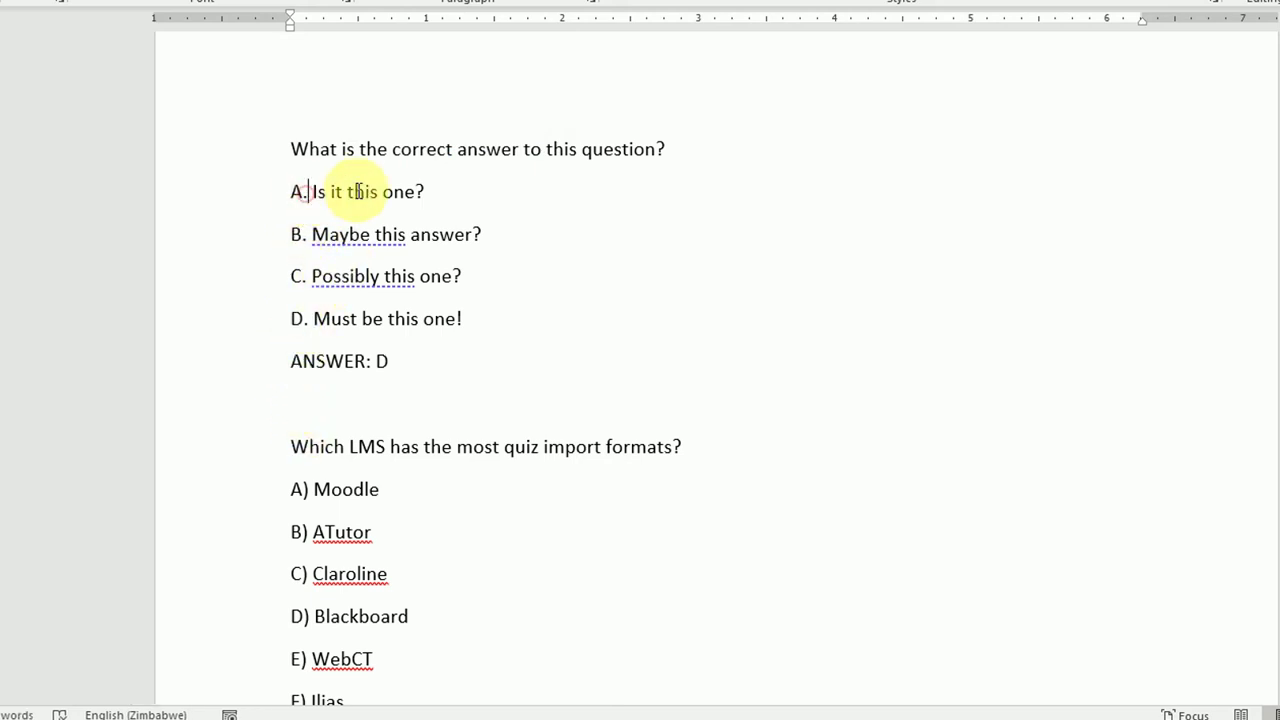
click(305, 490)
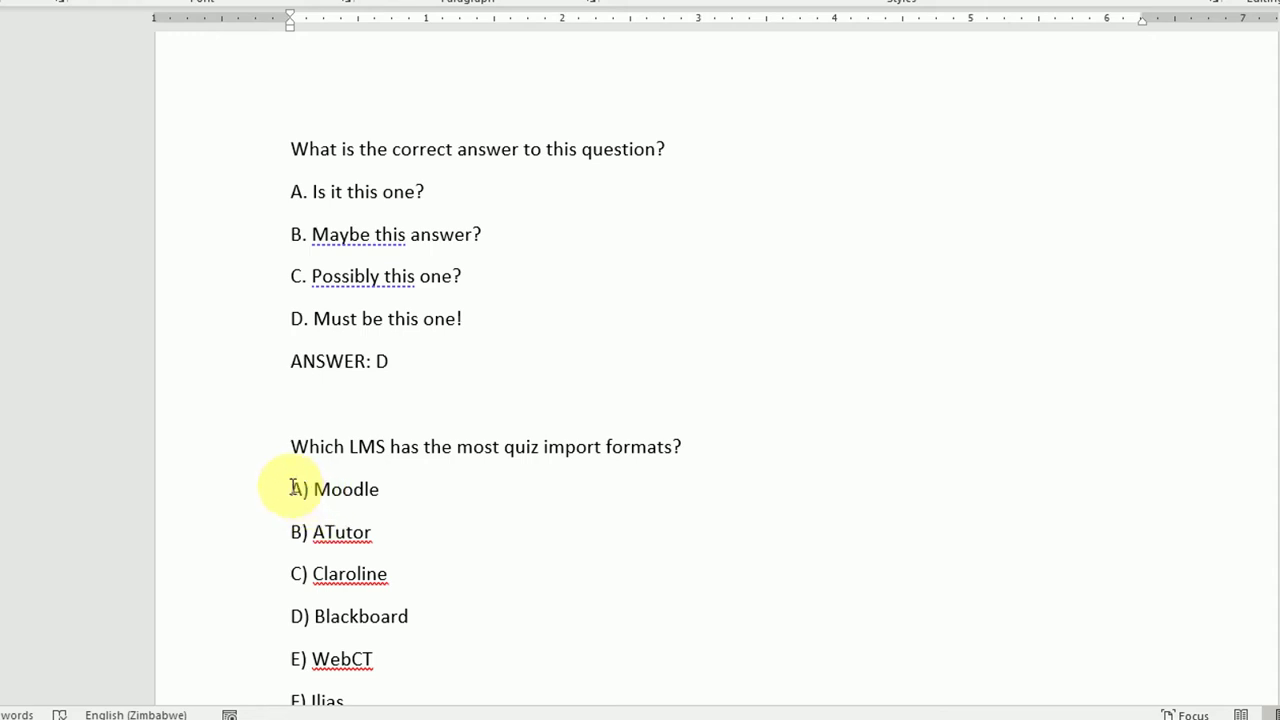
click(292, 488)
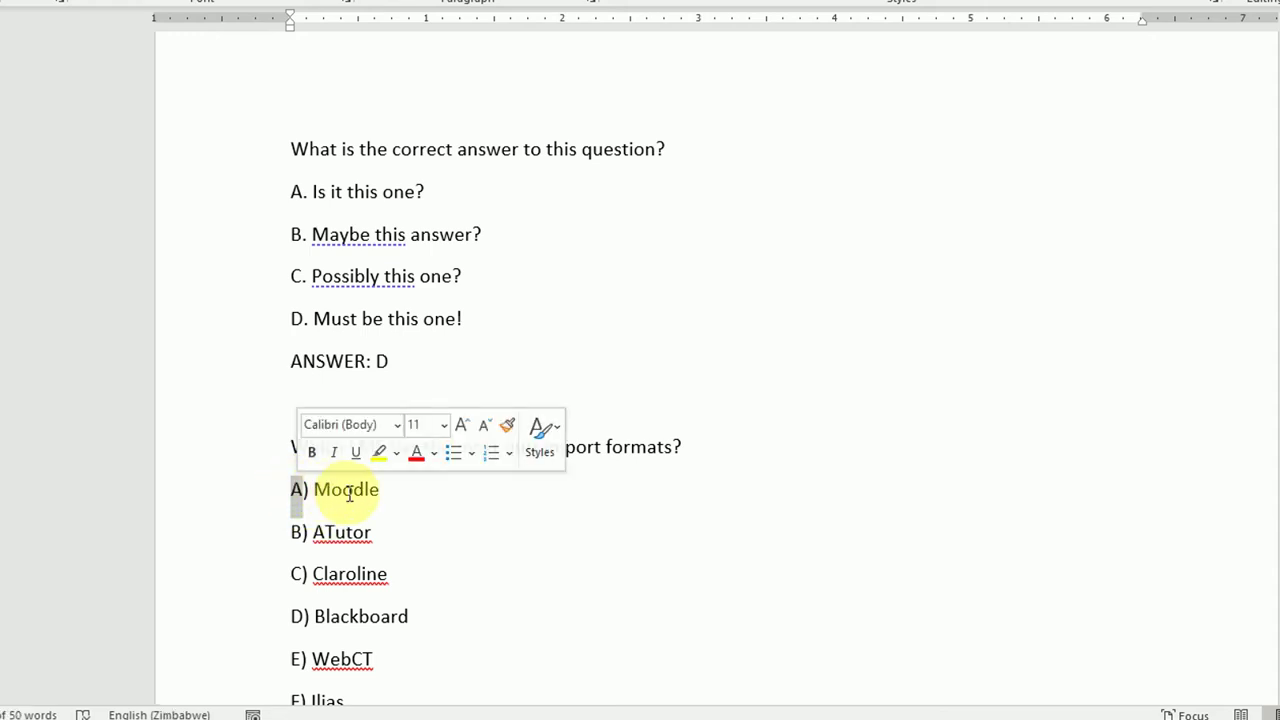
click(345, 490)
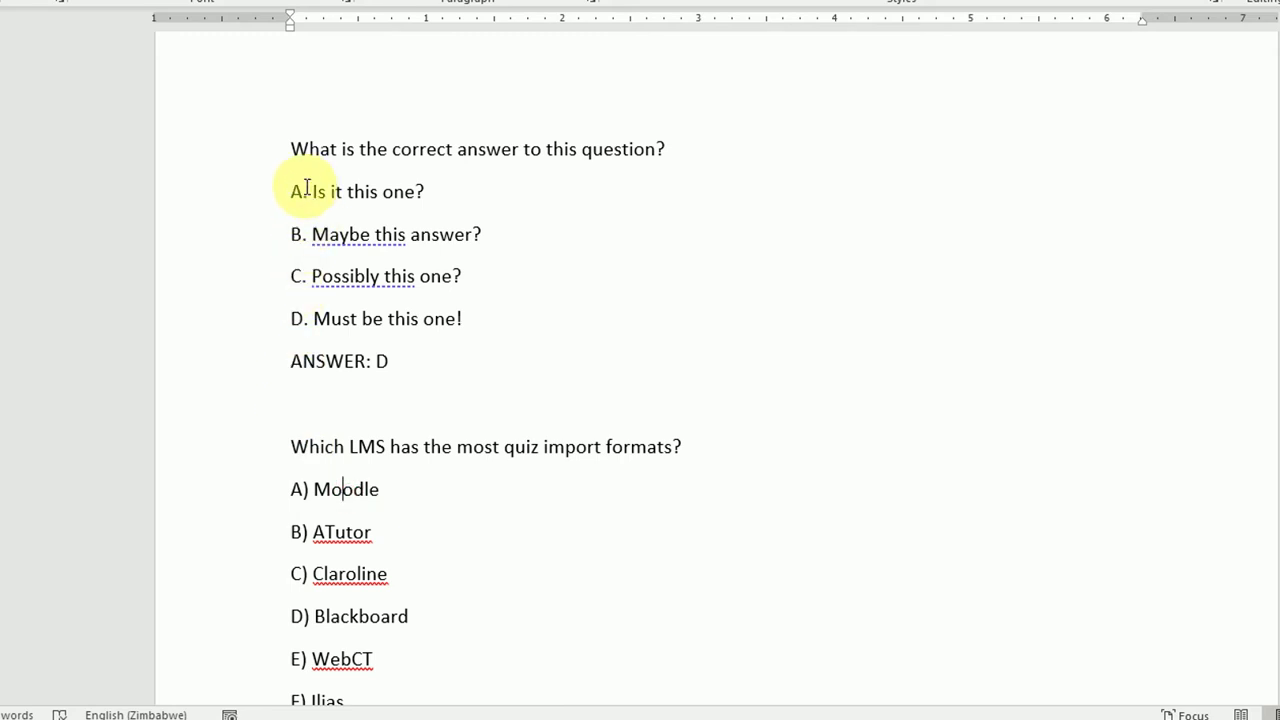
click(318, 501)
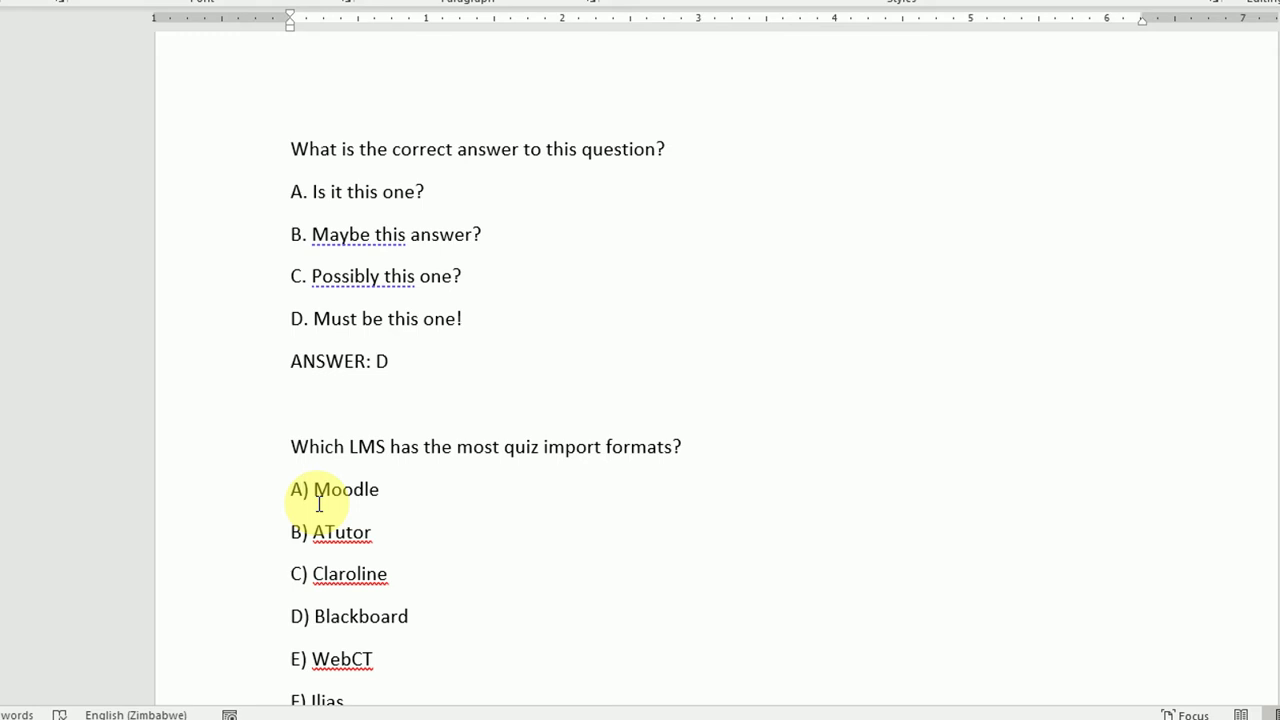
double_click(305, 192)
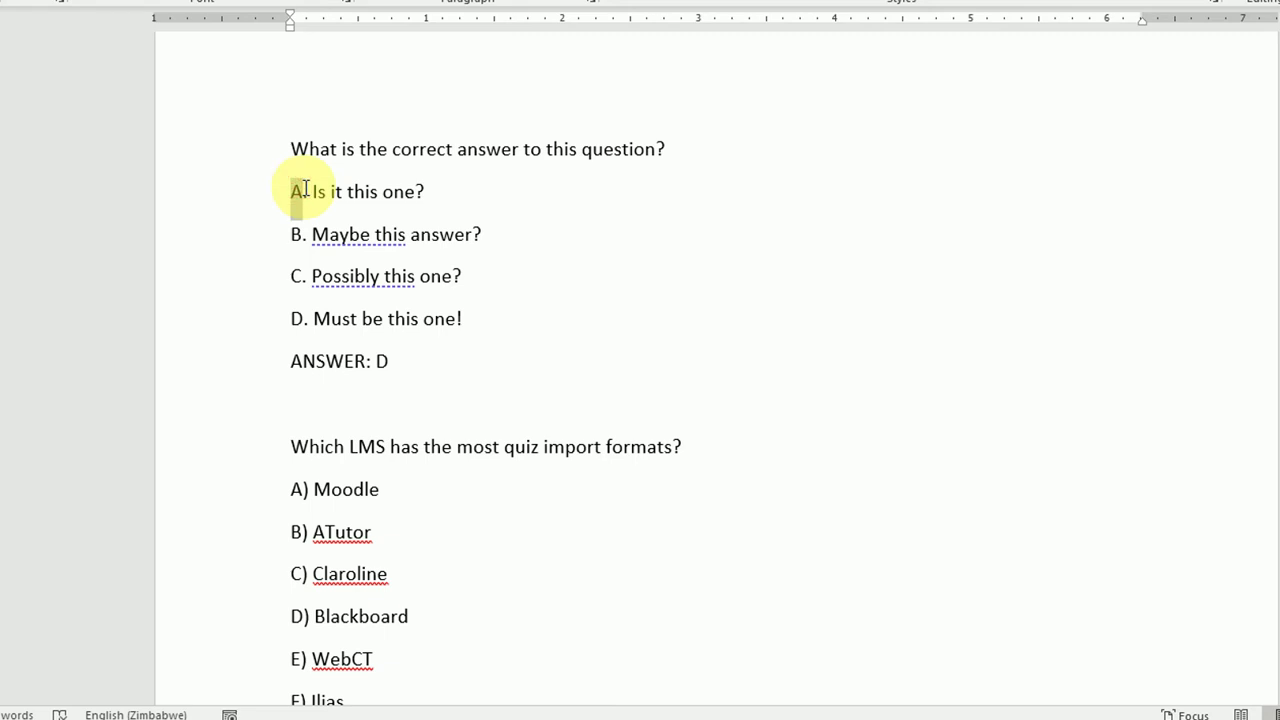
drag(305, 190, 308, 191)
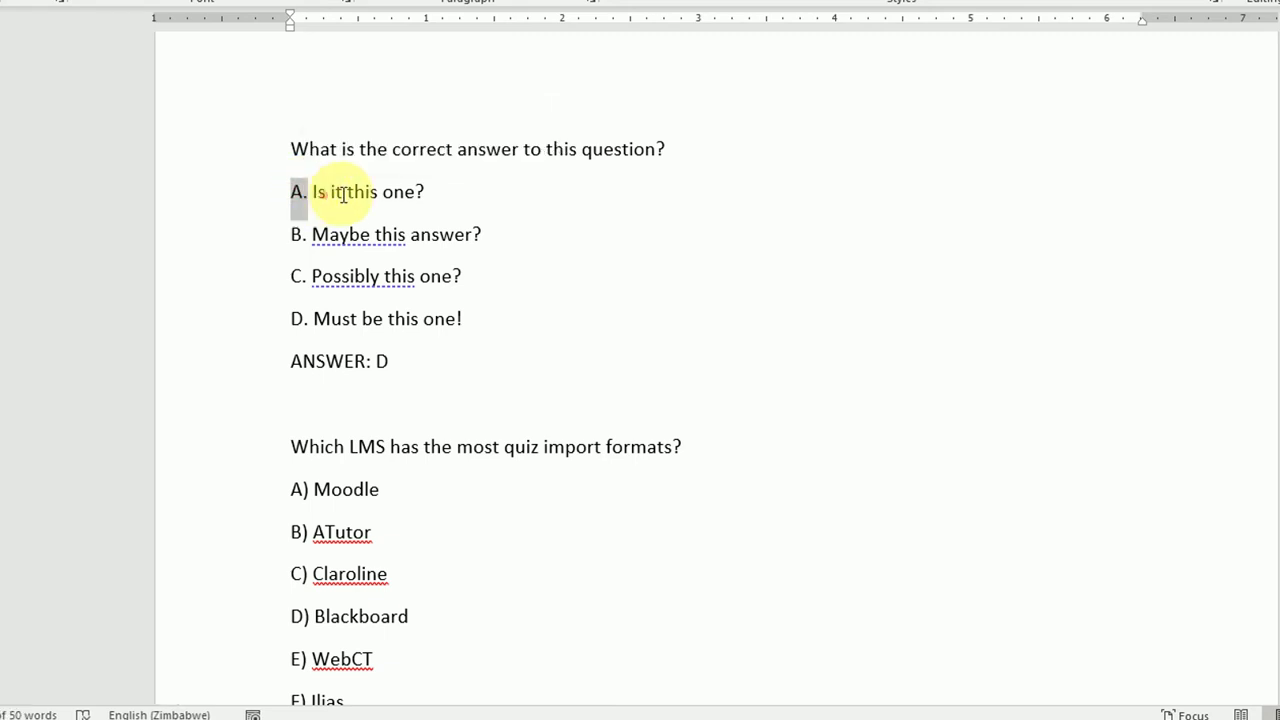
click(316, 193)
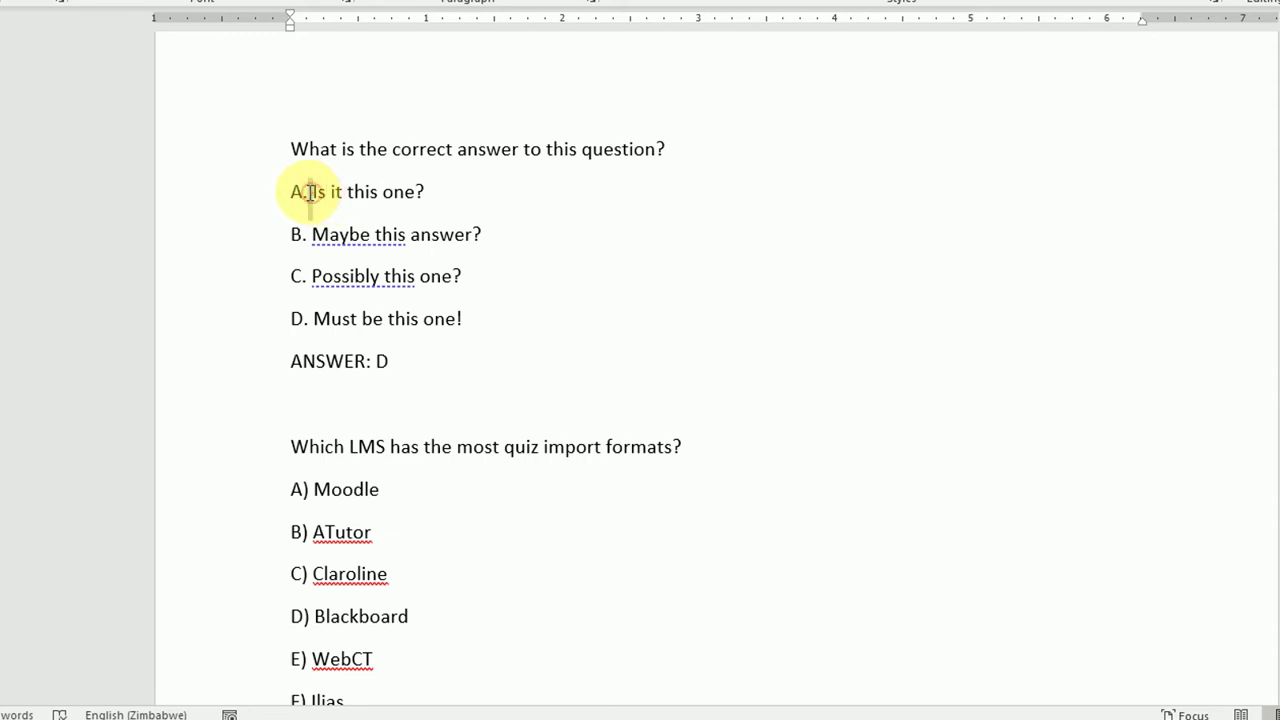
click(311, 192)
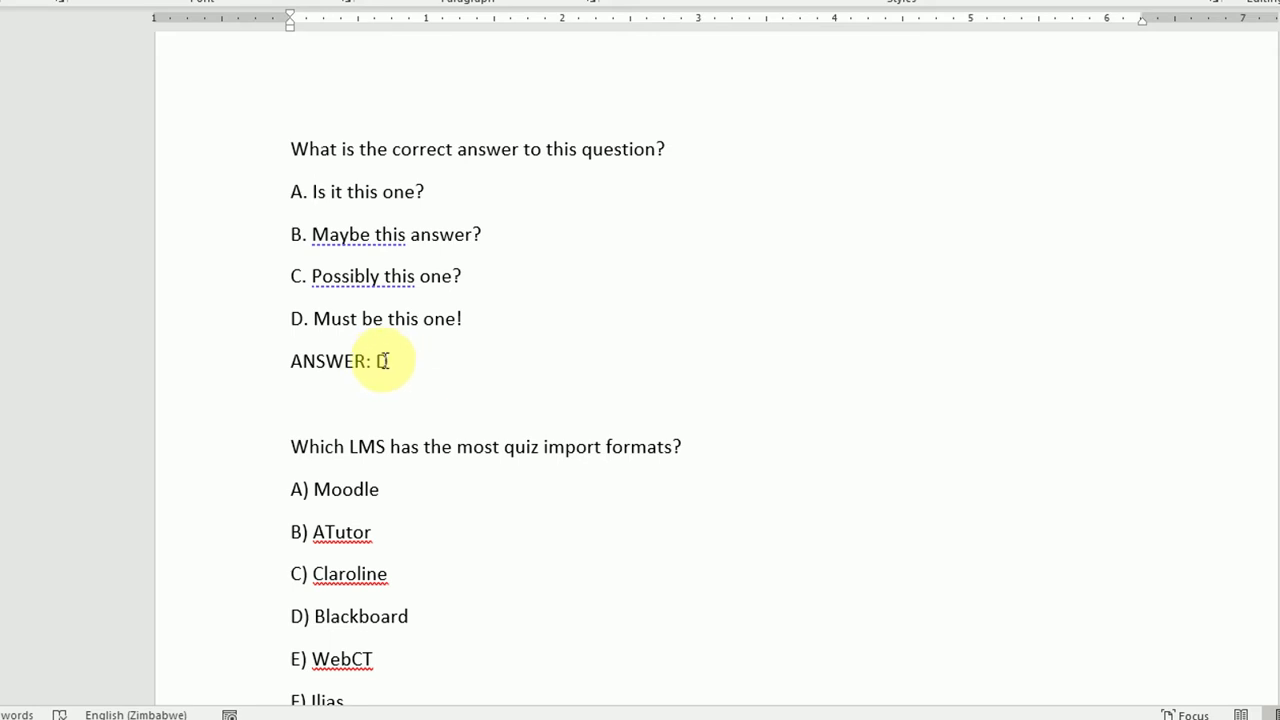
scroll(437, 366, down, 2)
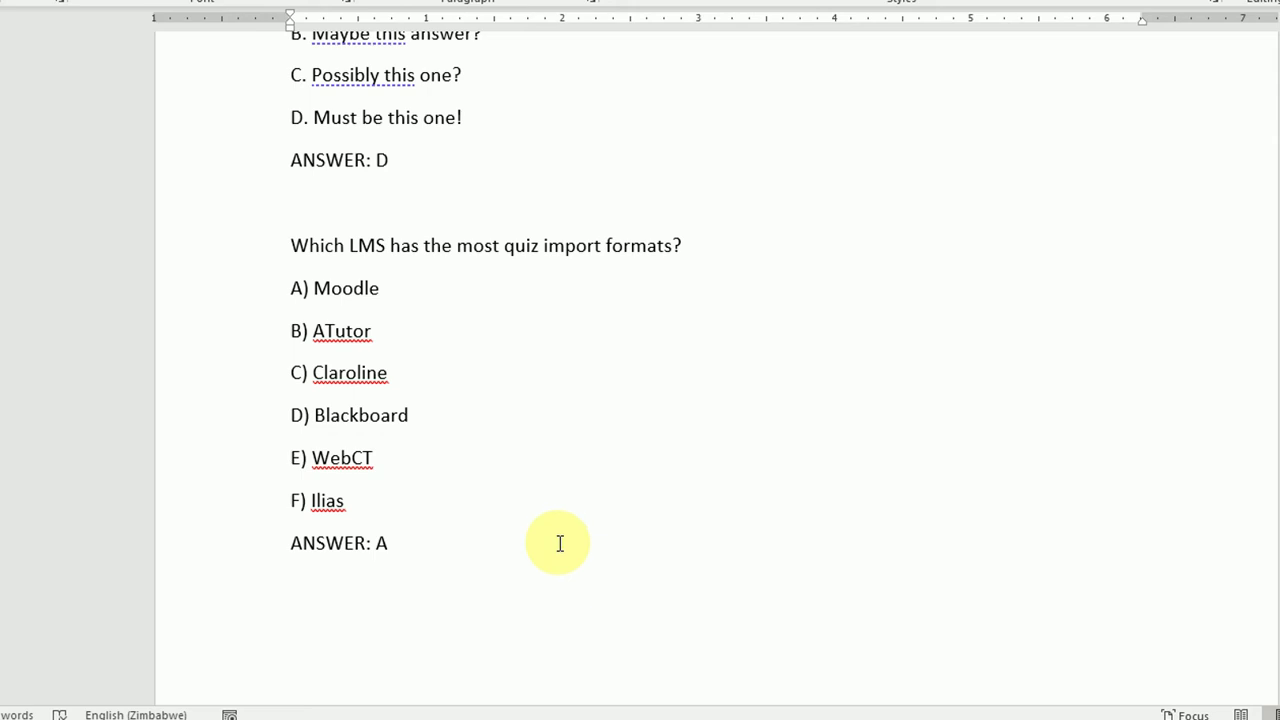
scroll(560, 543, up, 2)
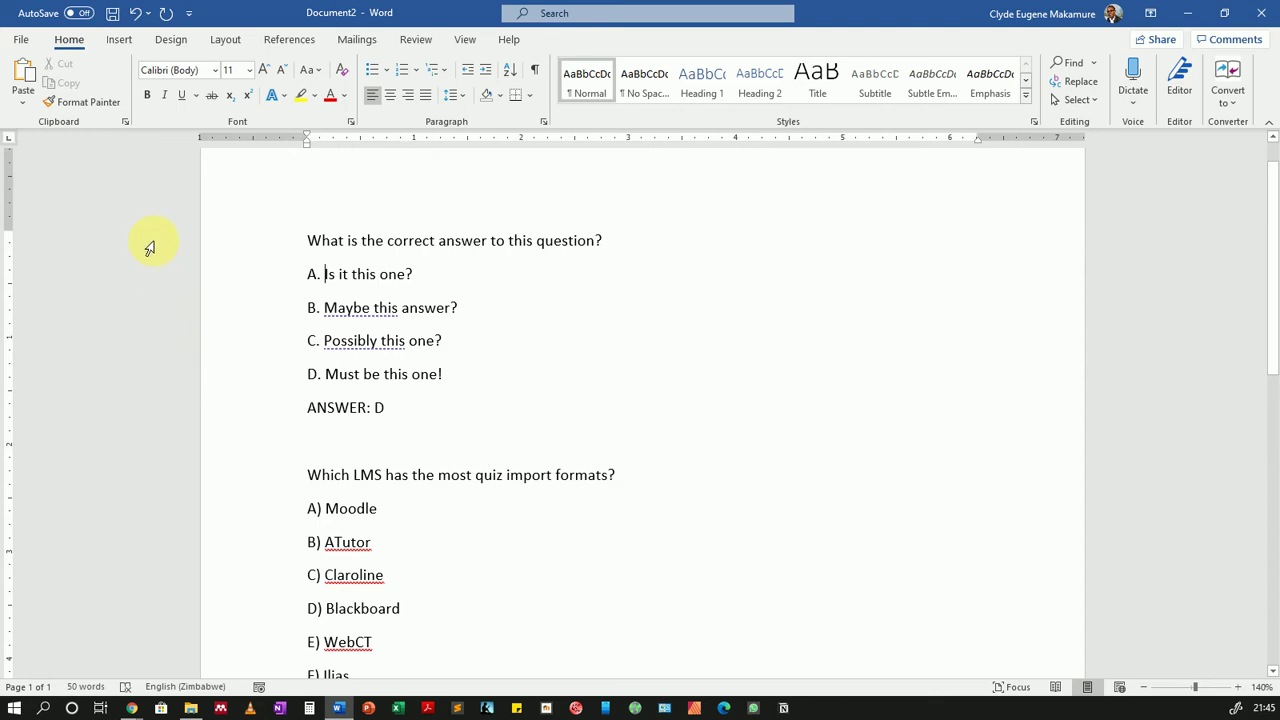
Set Save As in Documents to file name 'Demo Aiken Quiz' and type Plain Text (*.txt).
click(21, 40)
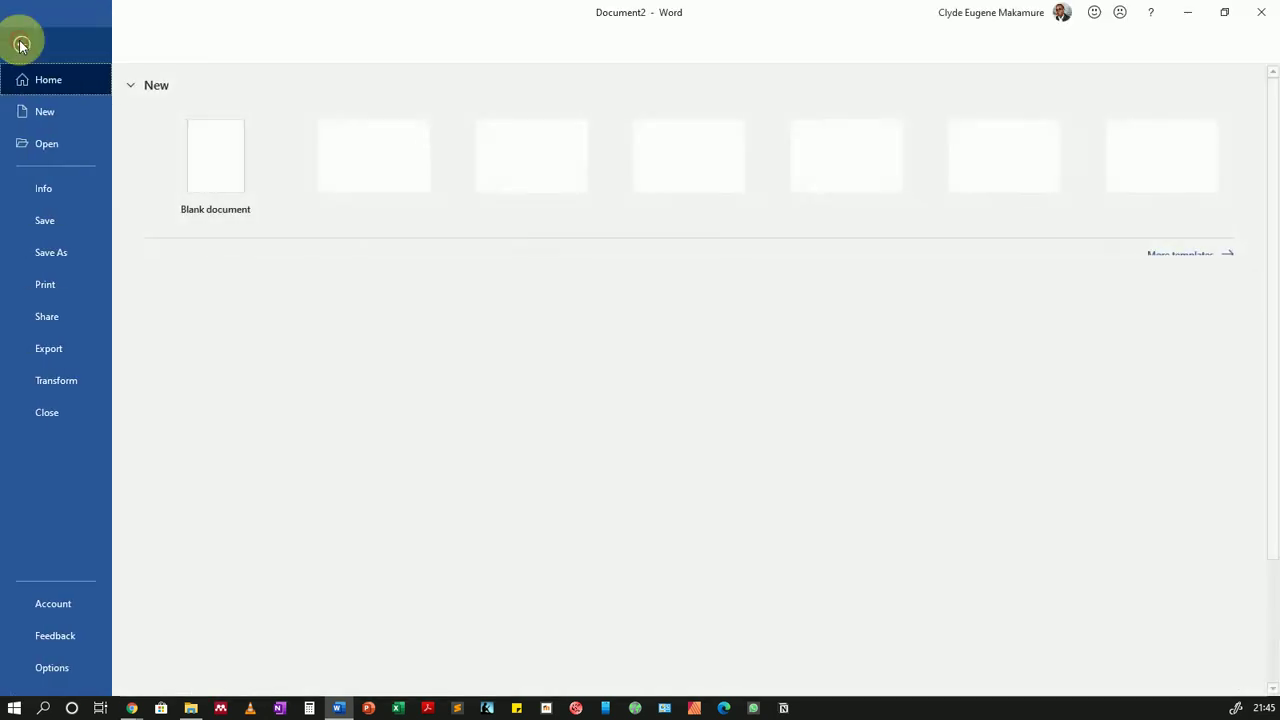
click(55, 222)
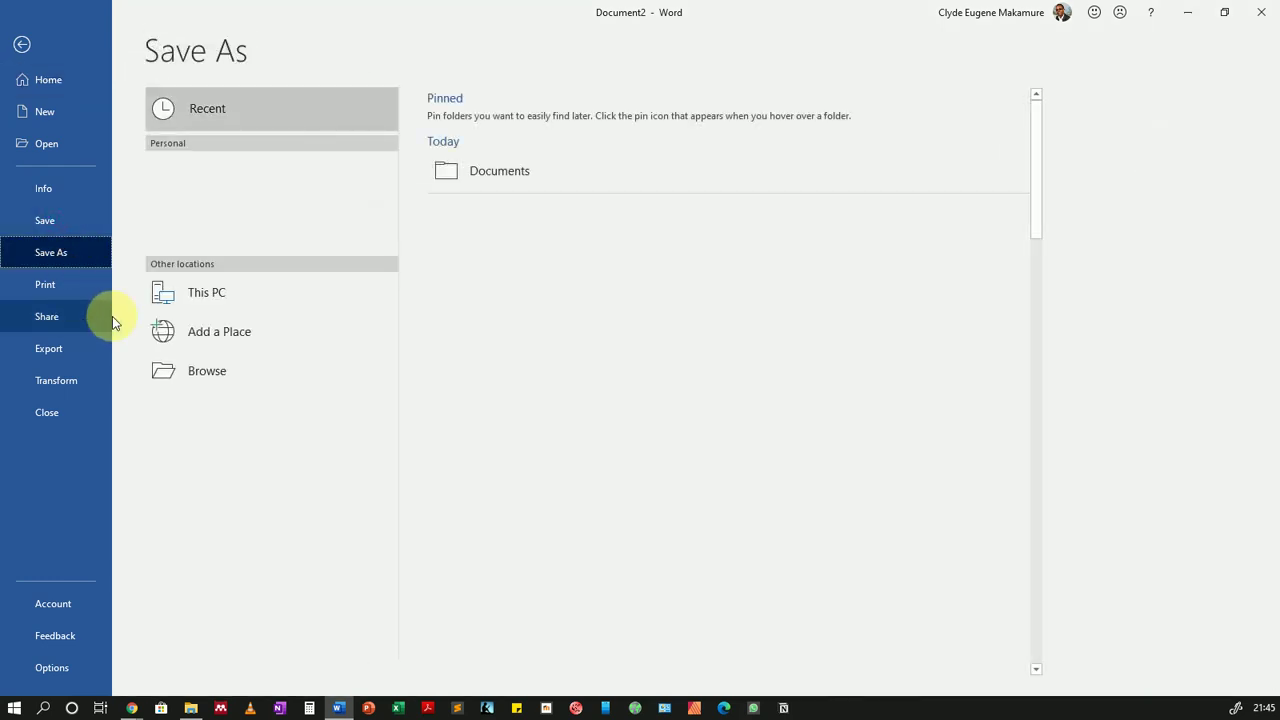
click(220, 293)
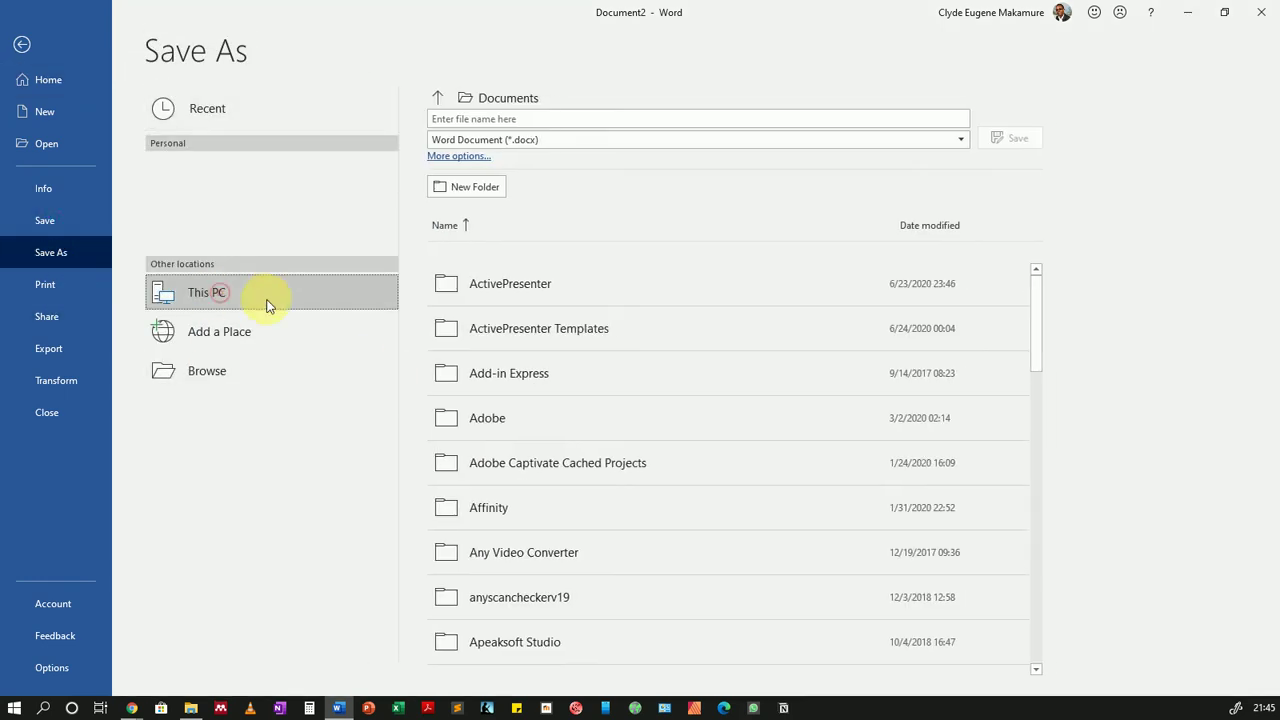
click(558, 119)
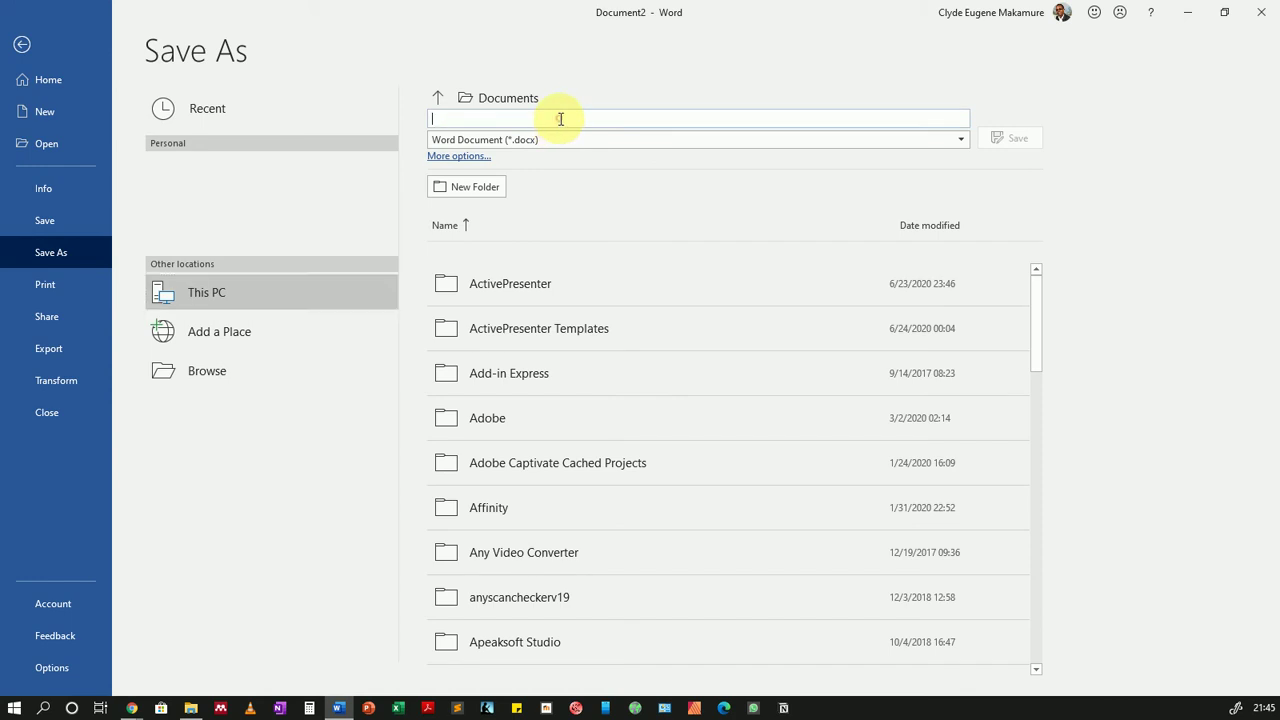
text(Demo Aiken Quiz)
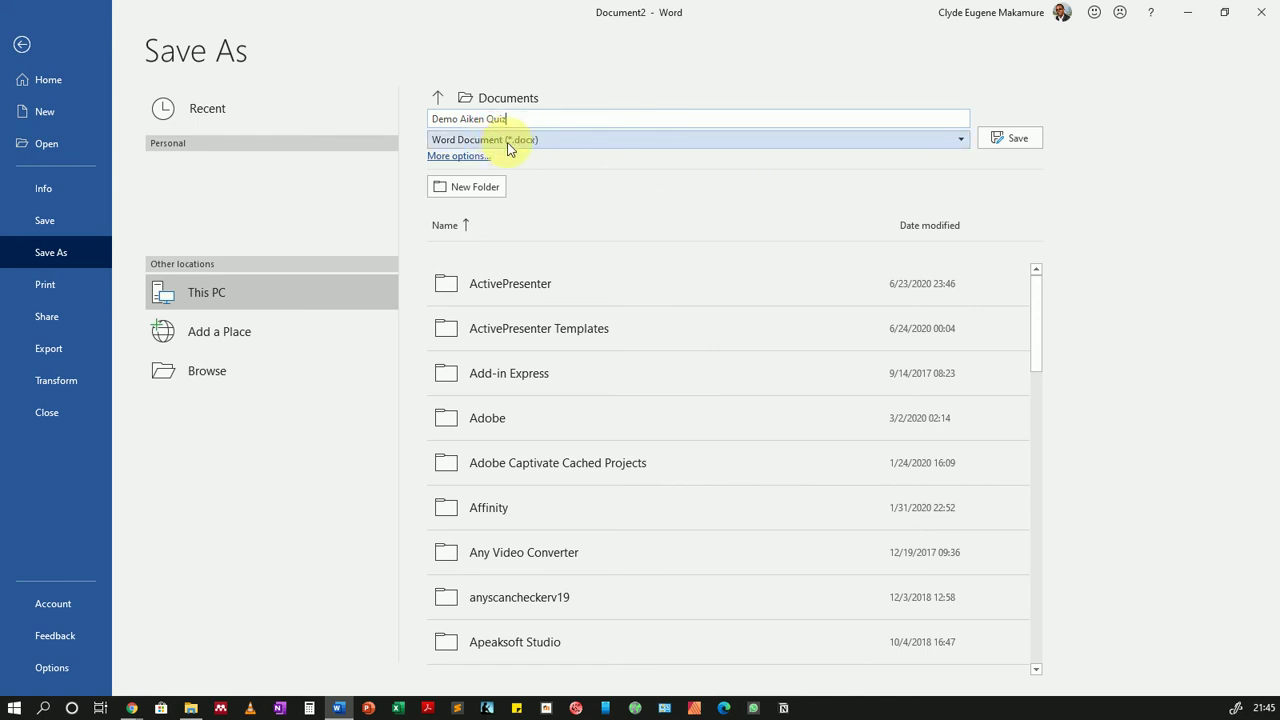
click(613, 146)
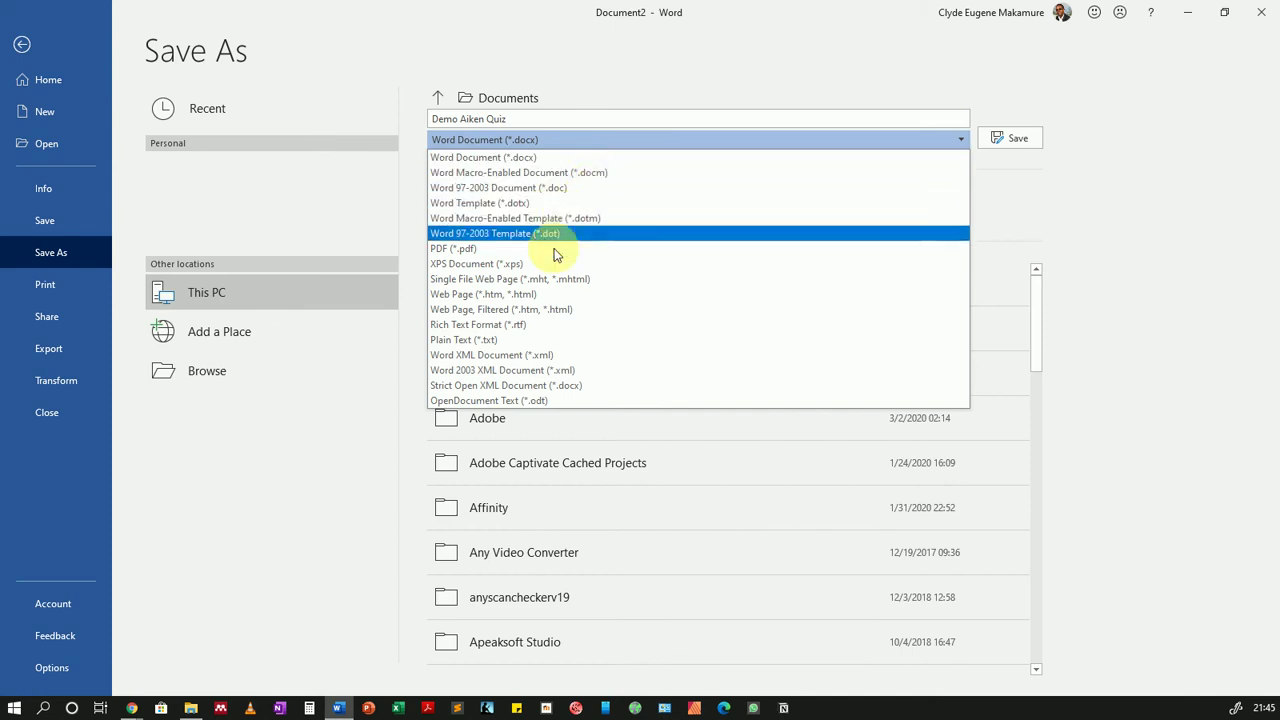
click(533, 342)
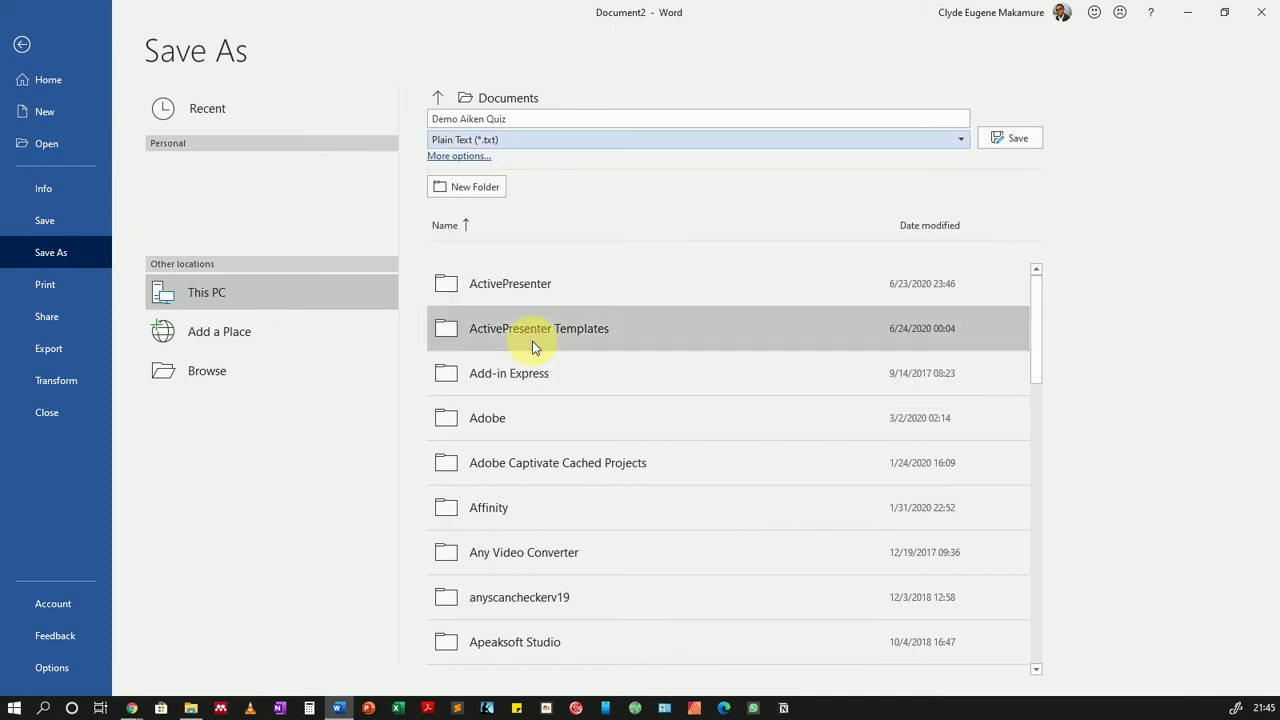
Save the quiz as a Unicode (UTF-8) text file, close it, and return to the Moodle course.
click(1017, 143)
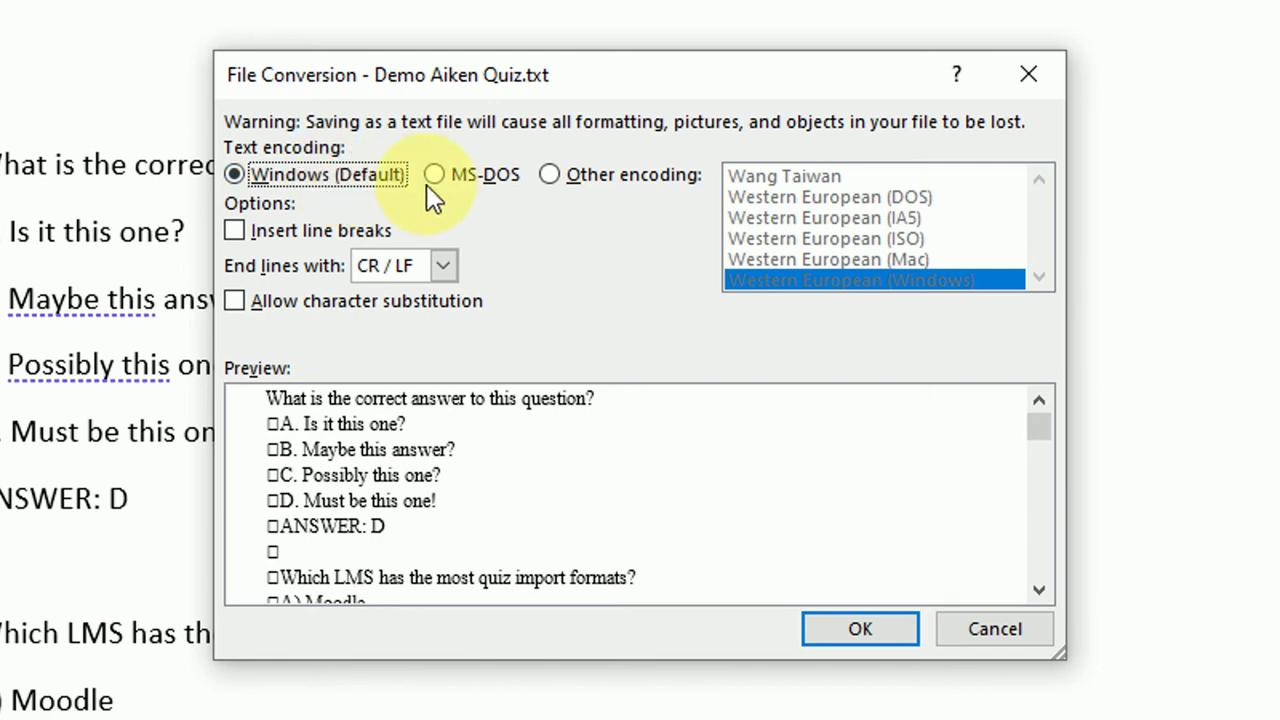
click(549, 178)
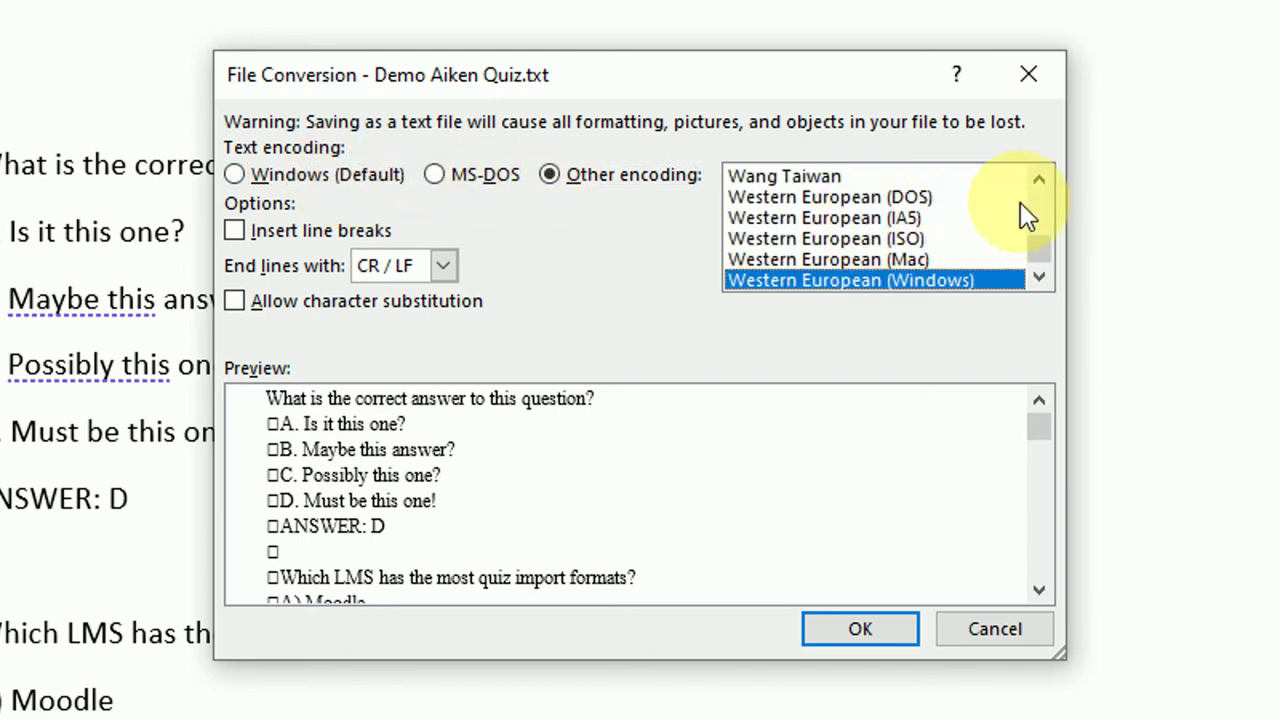
click(1040, 178)
click(1040, 178)
click(1040, 178)
click(1040, 178)
click(1040, 178)
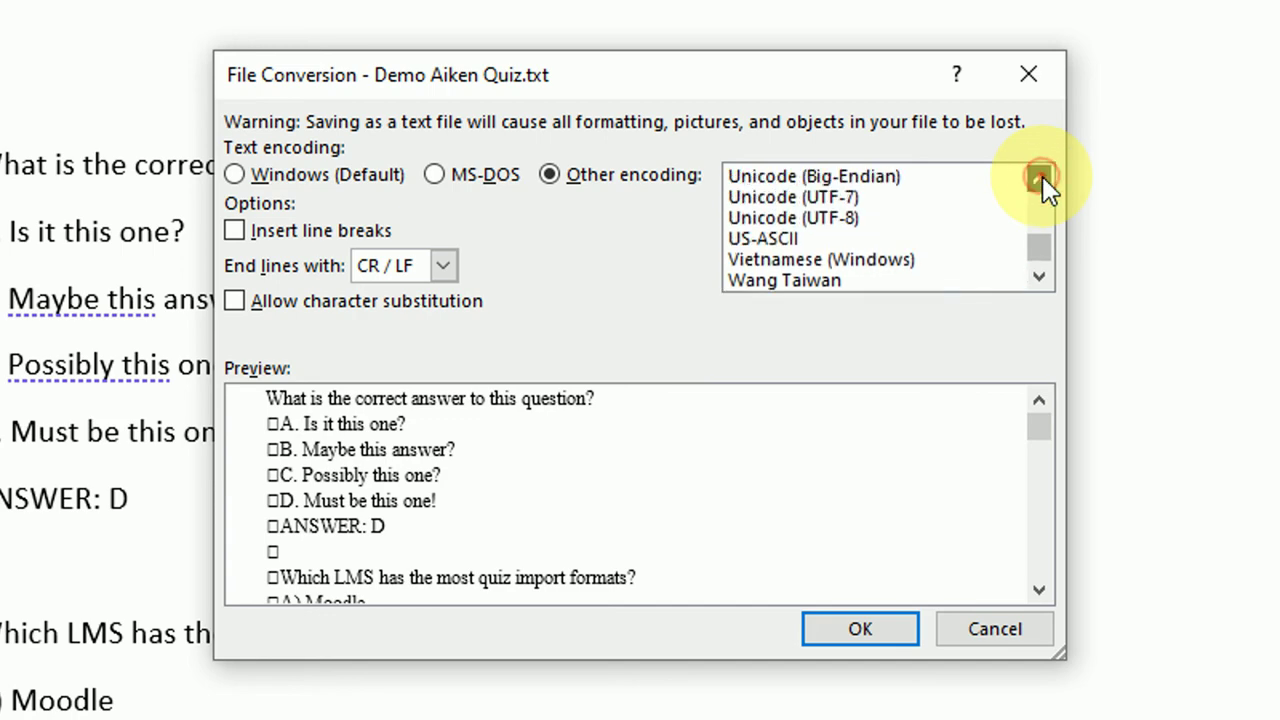
click(814, 220)
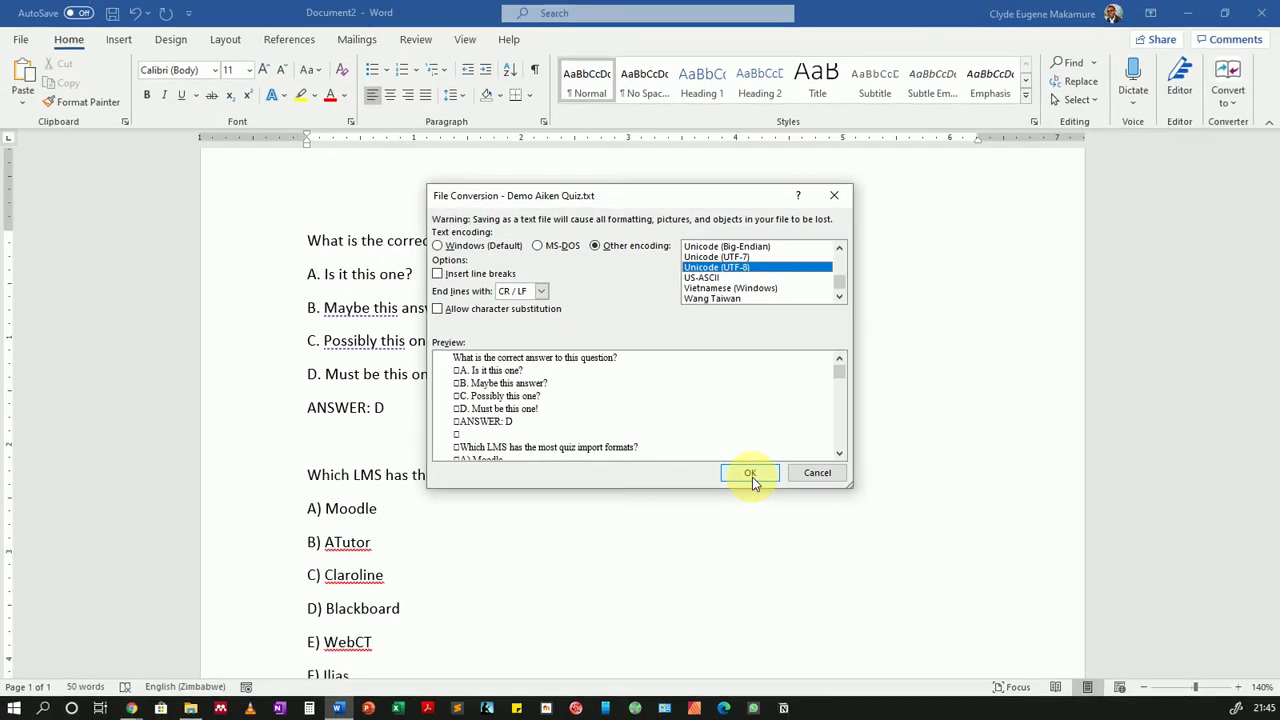
click(858, 628)
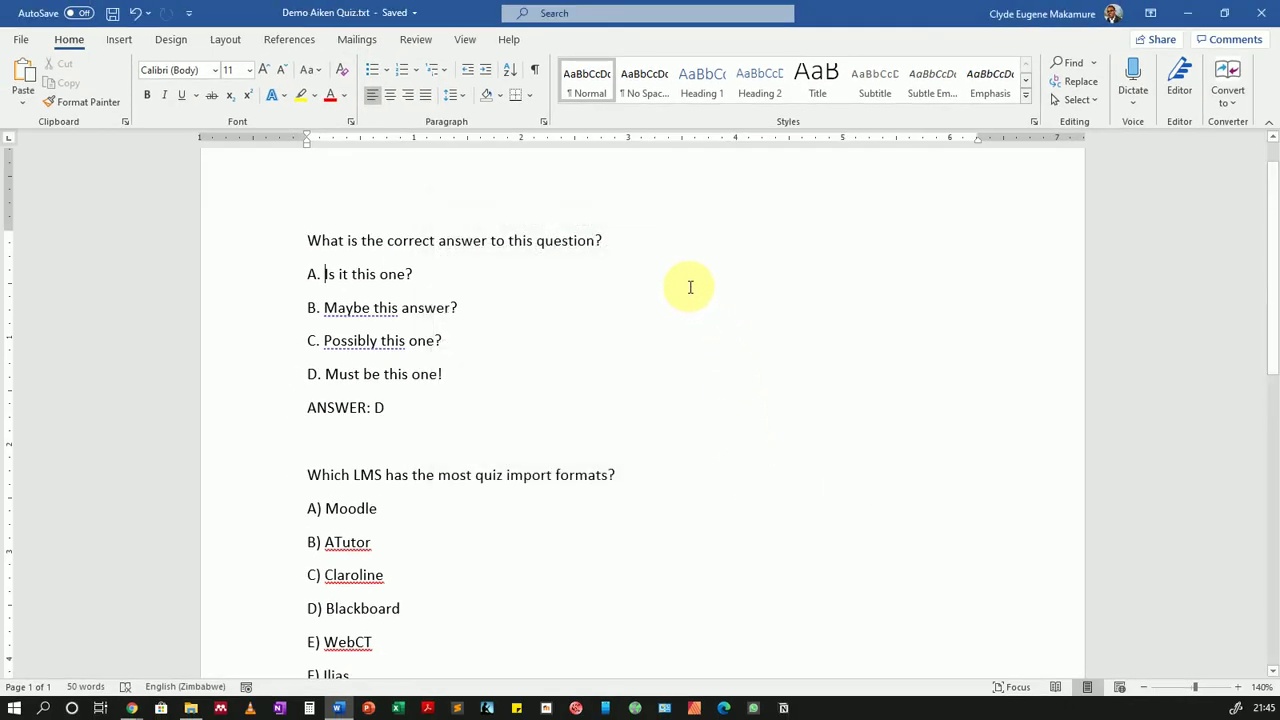
click(1261, 13)
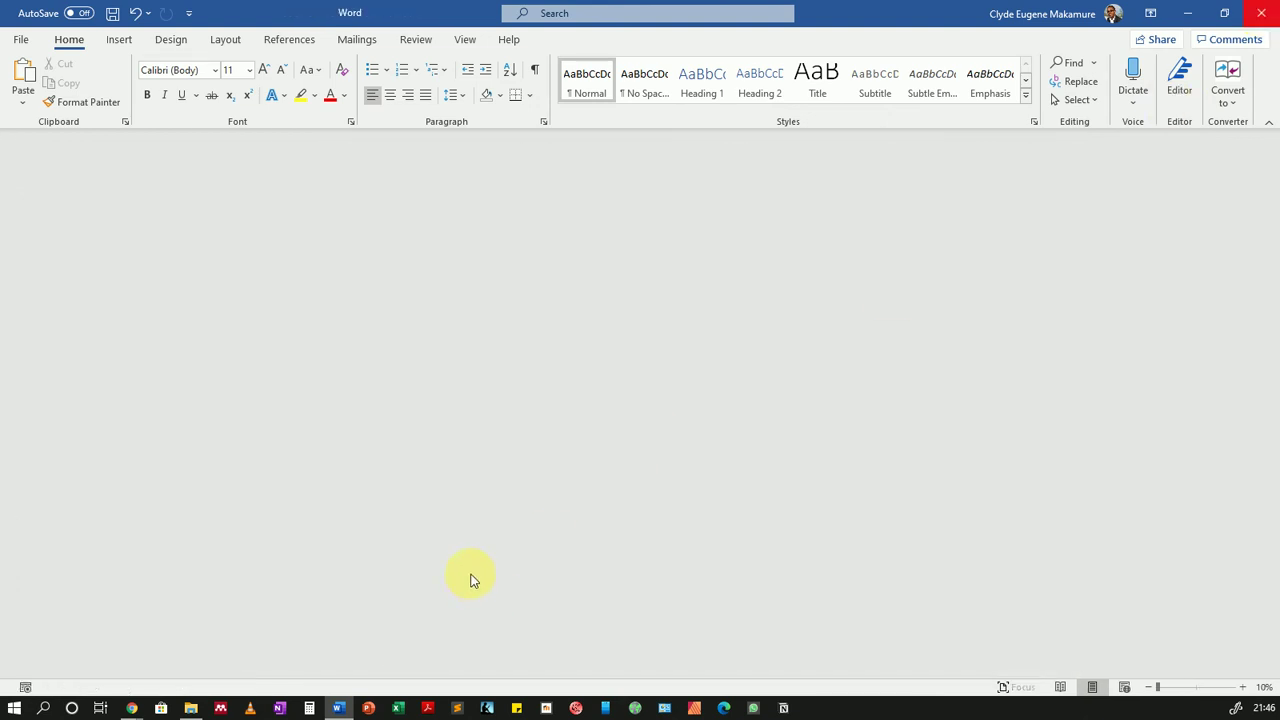
key(alt+Tab)
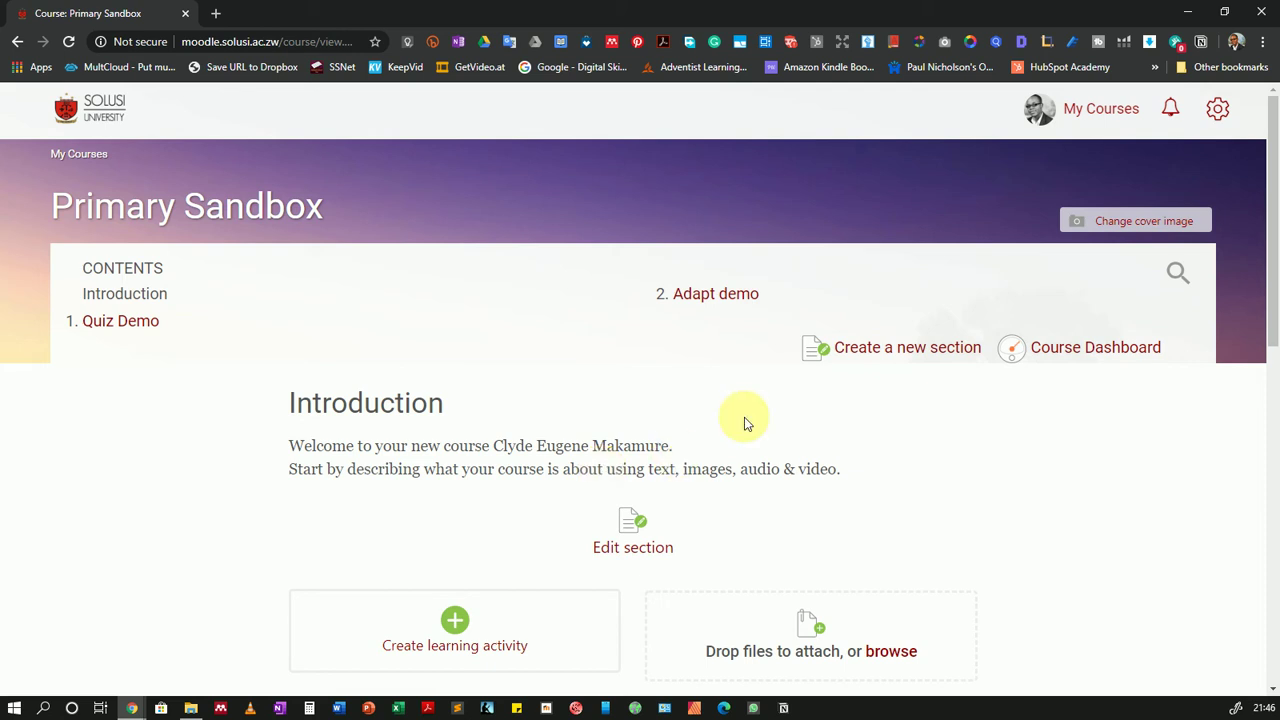
Open Import under Question bank in the Primary Sandbox course administration menu.
click(1218, 112)
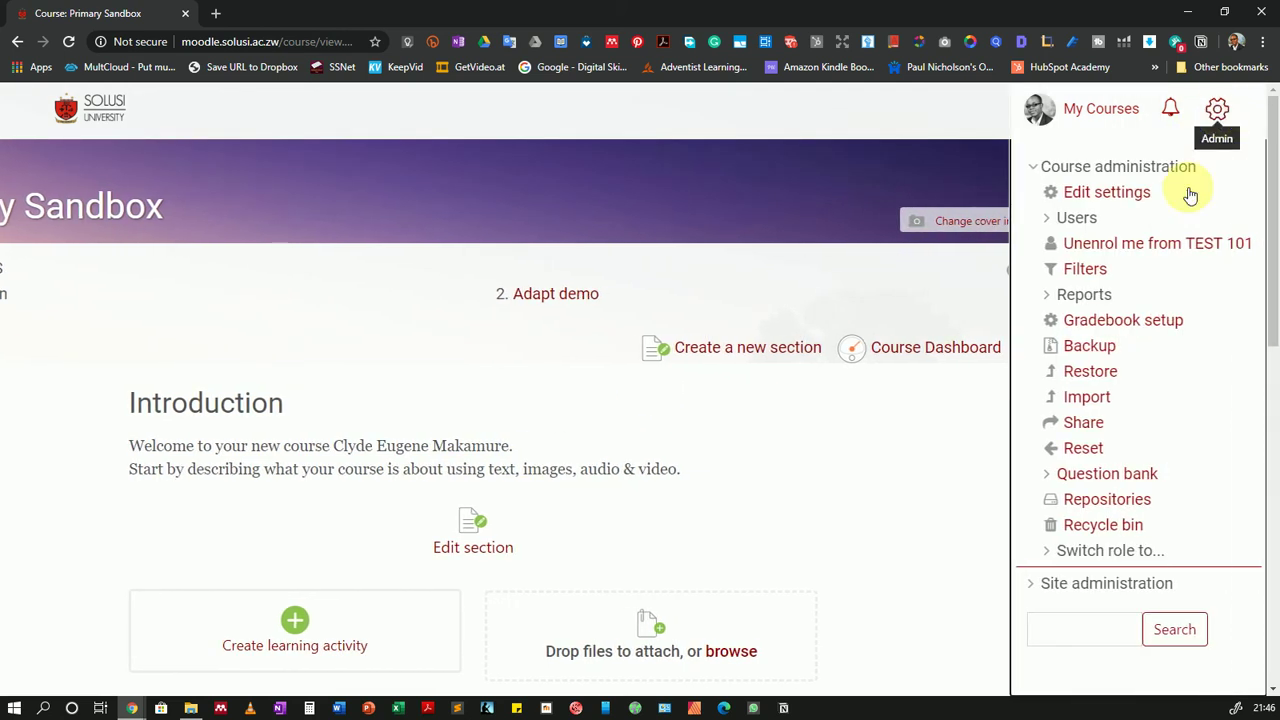
click(1047, 479)
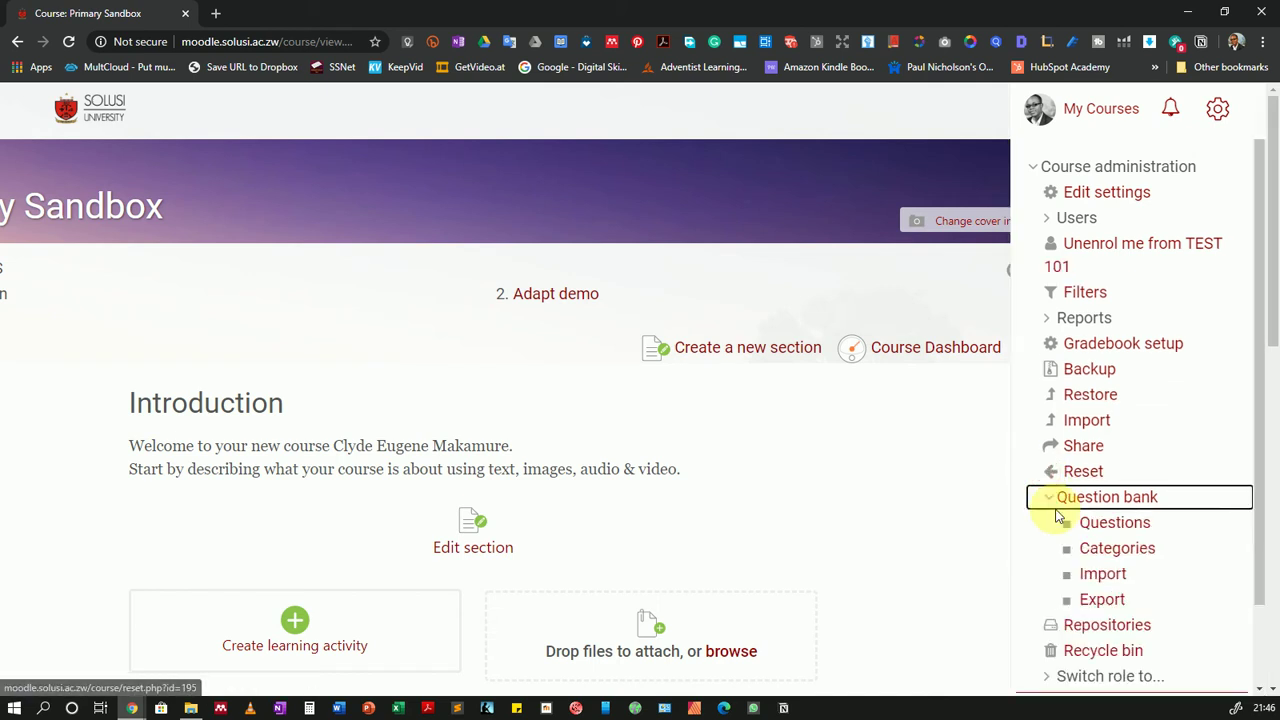
click(1103, 575)
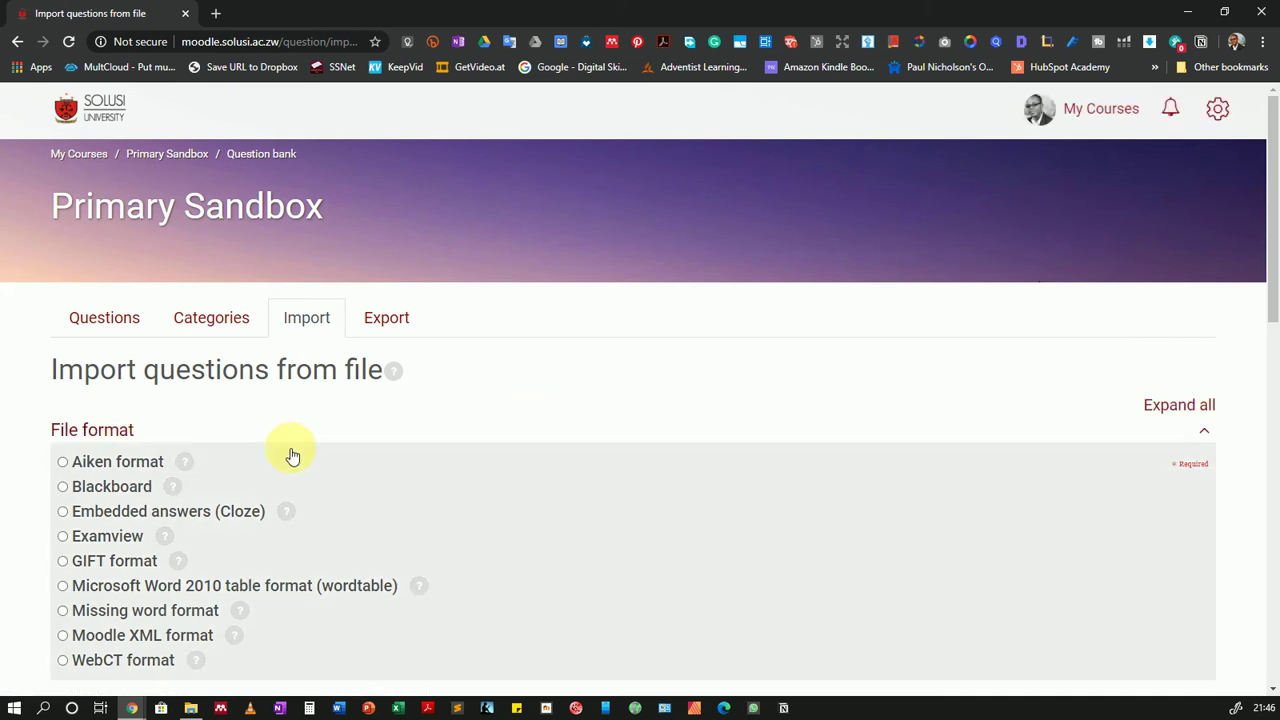
Choose Aiken format and set the import category to Demo Bank (1).
click(63, 462)
scroll(323, 474, down, 5)
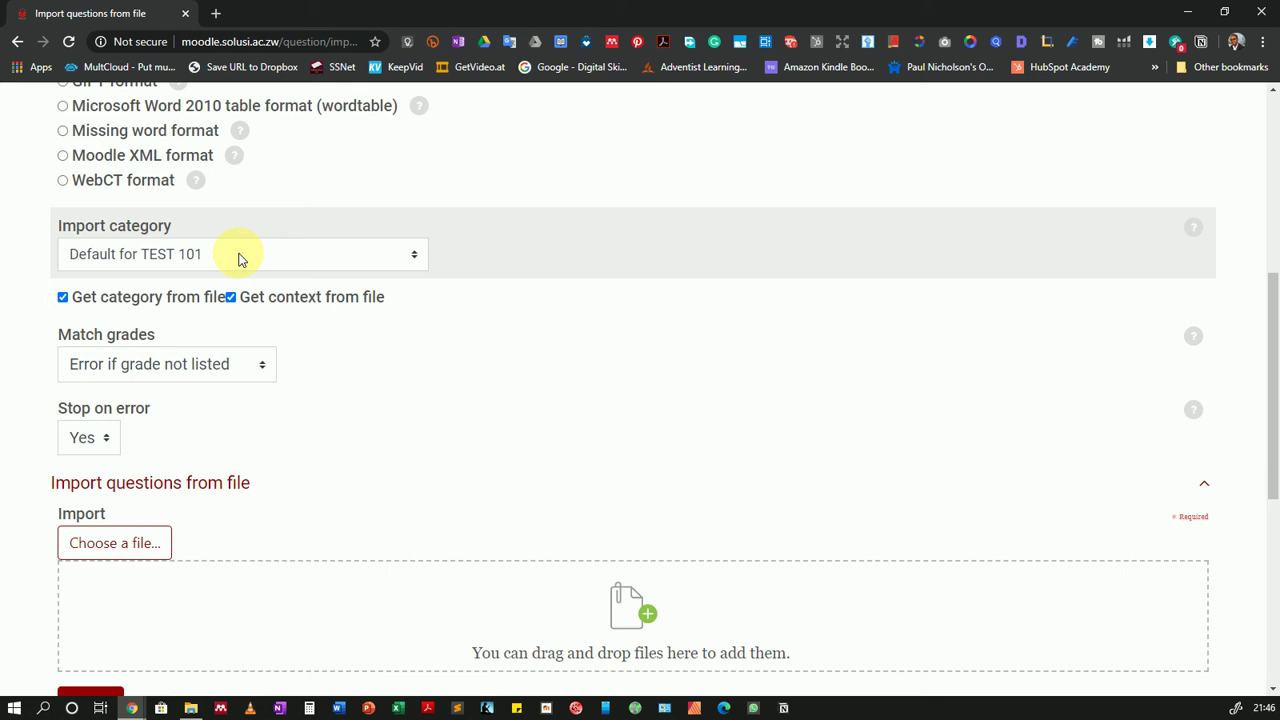
click(325, 256)
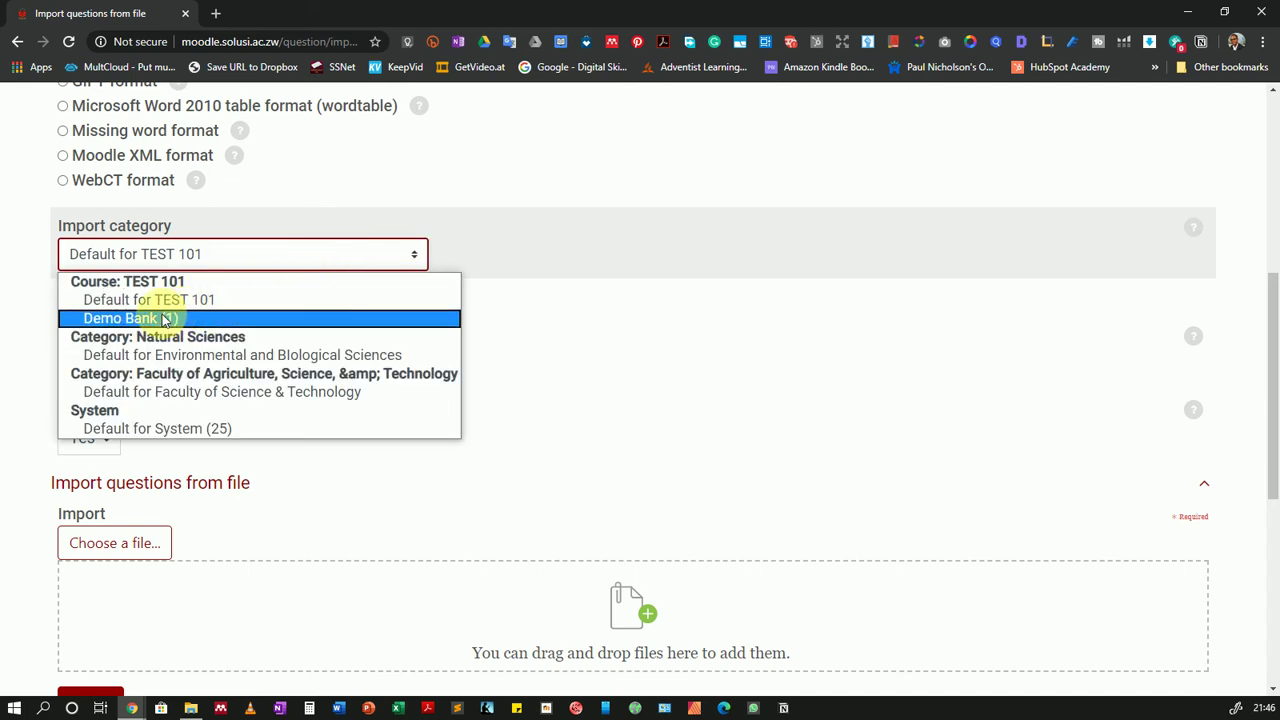
click(132, 318)
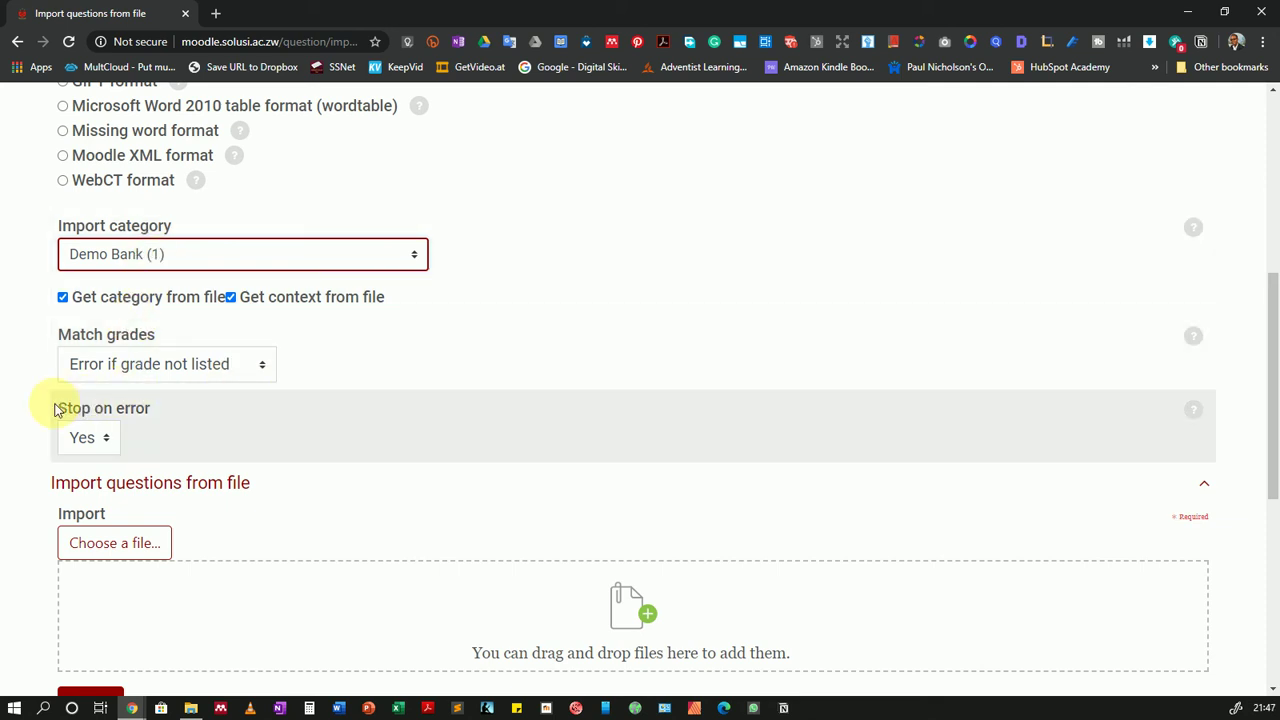
scroll(55, 408, down, 3)
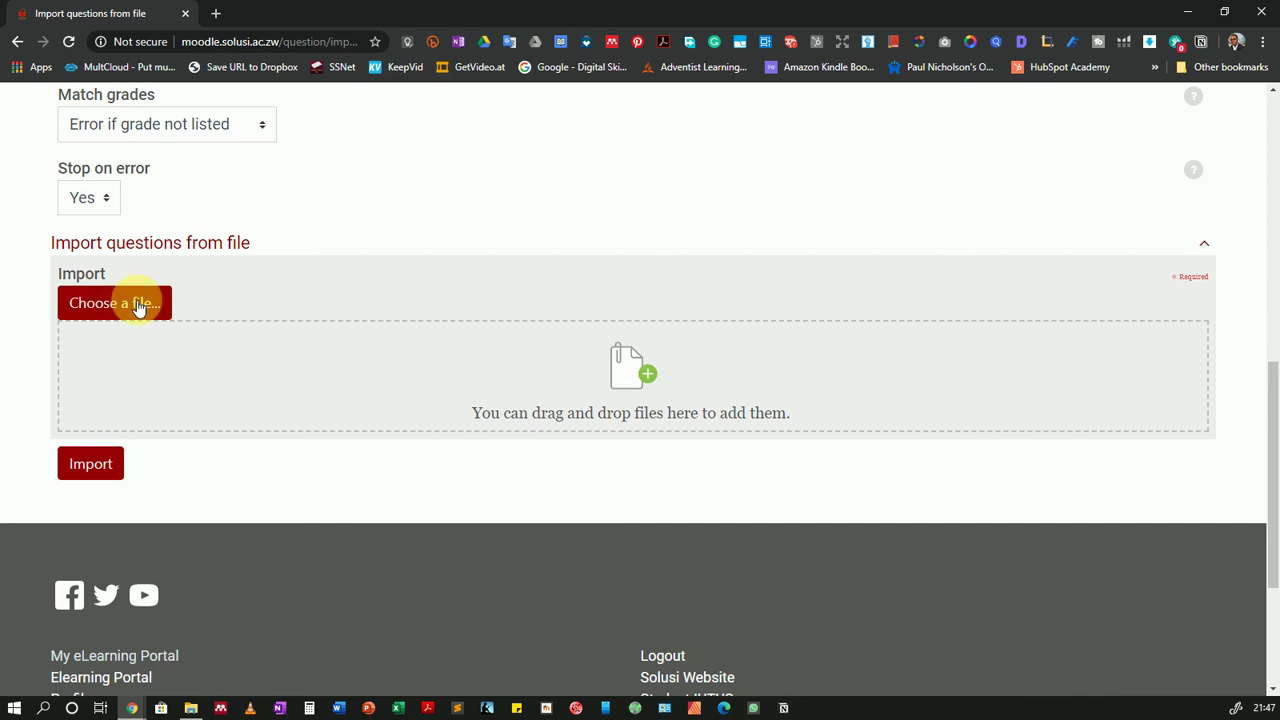
Upload Demo Aiken Quiz.txt from the computer, saved as 'Demo Aiken', as the import file.
click(139, 306)
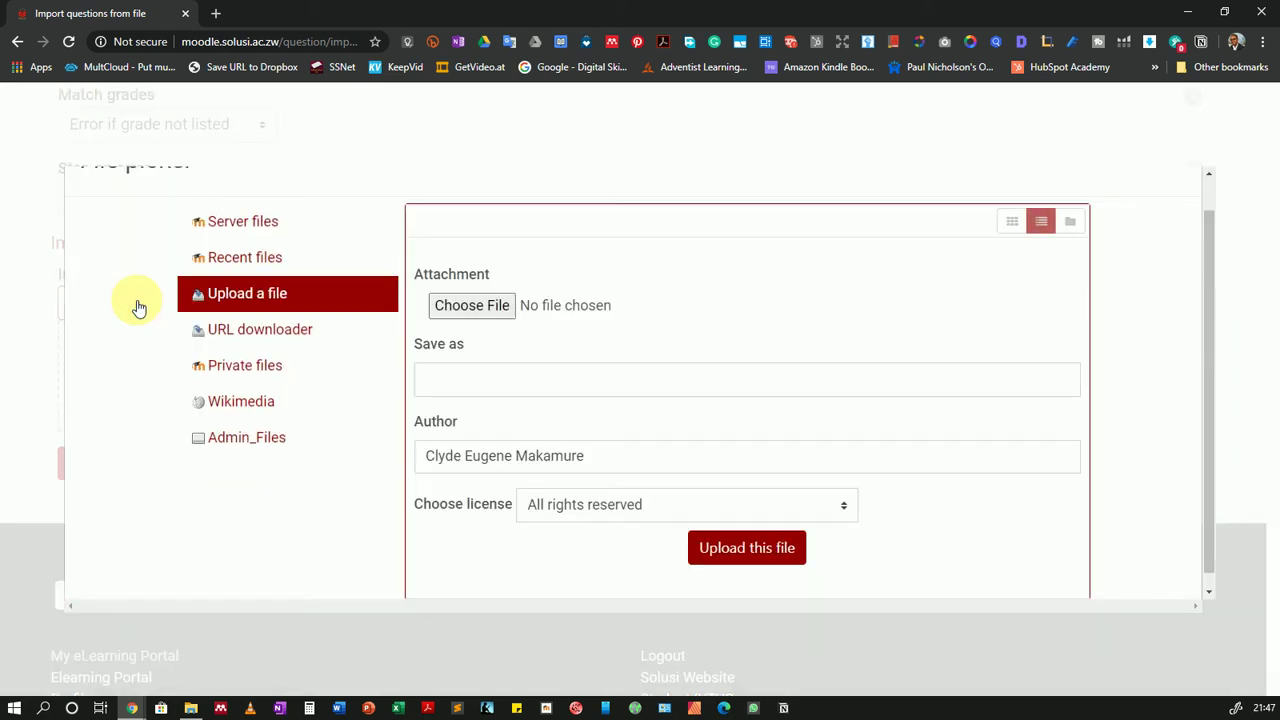
click(477, 309)
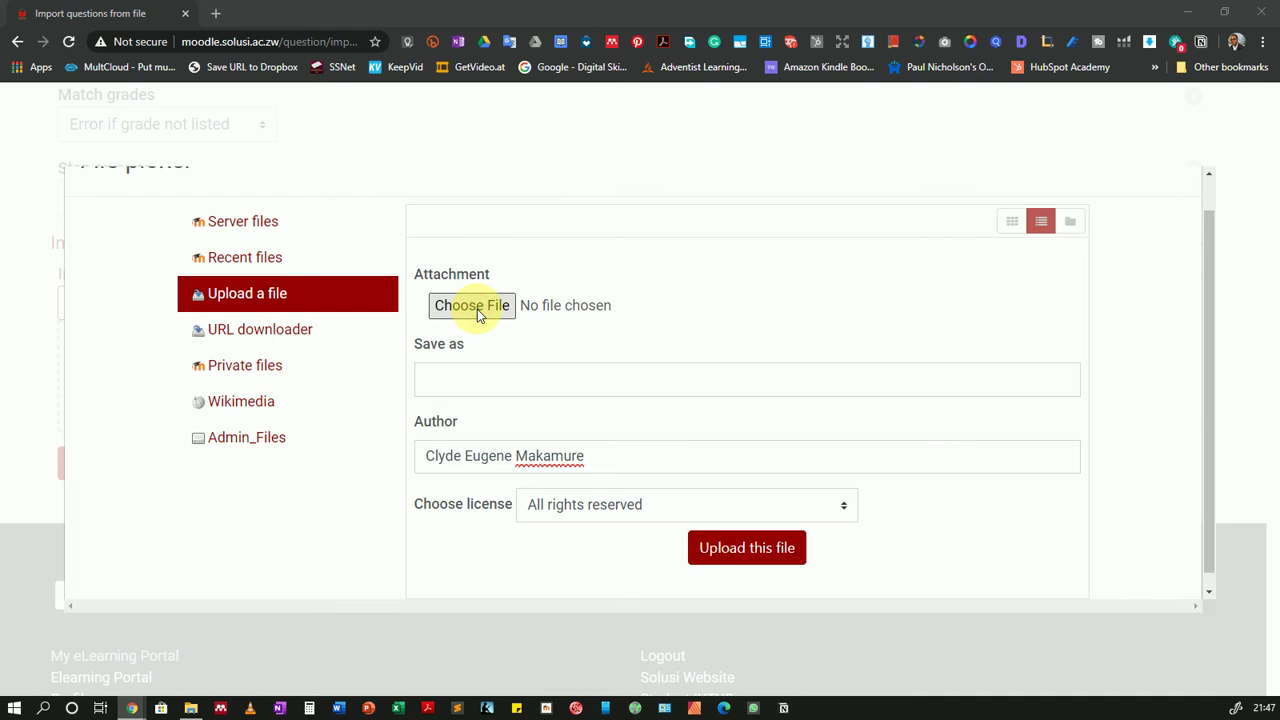
click(203, 116)
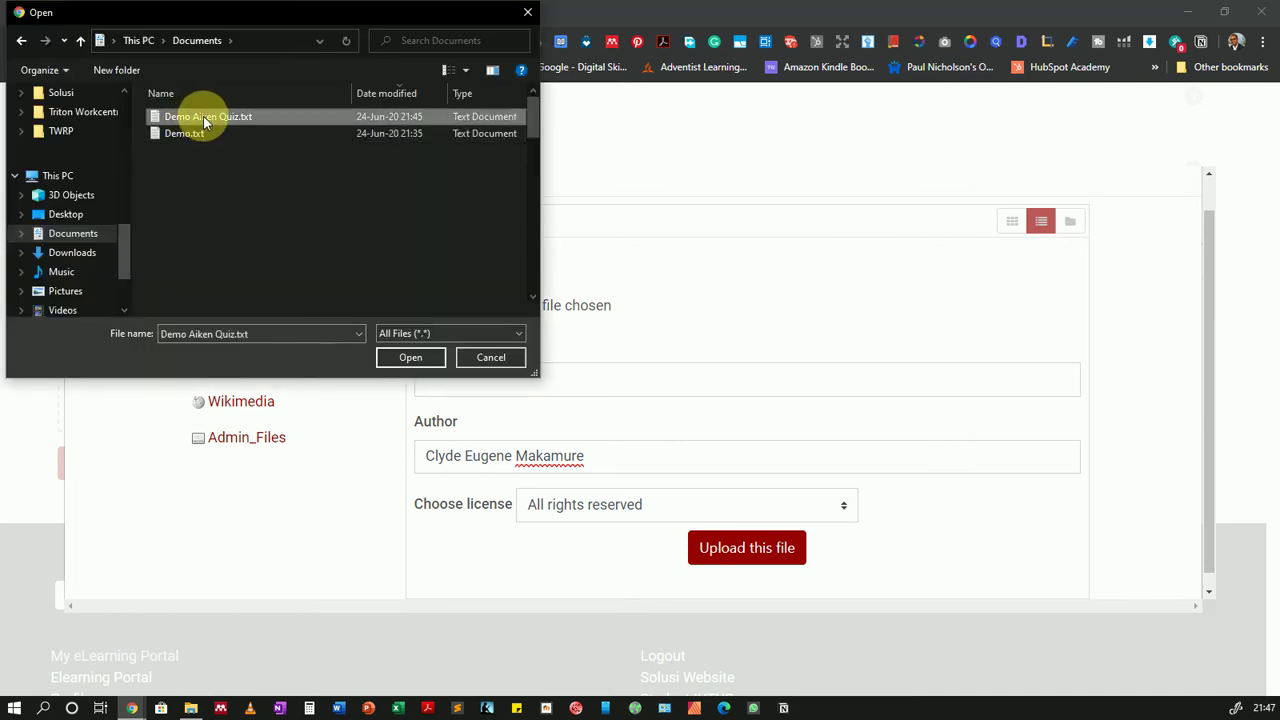
click(414, 357)
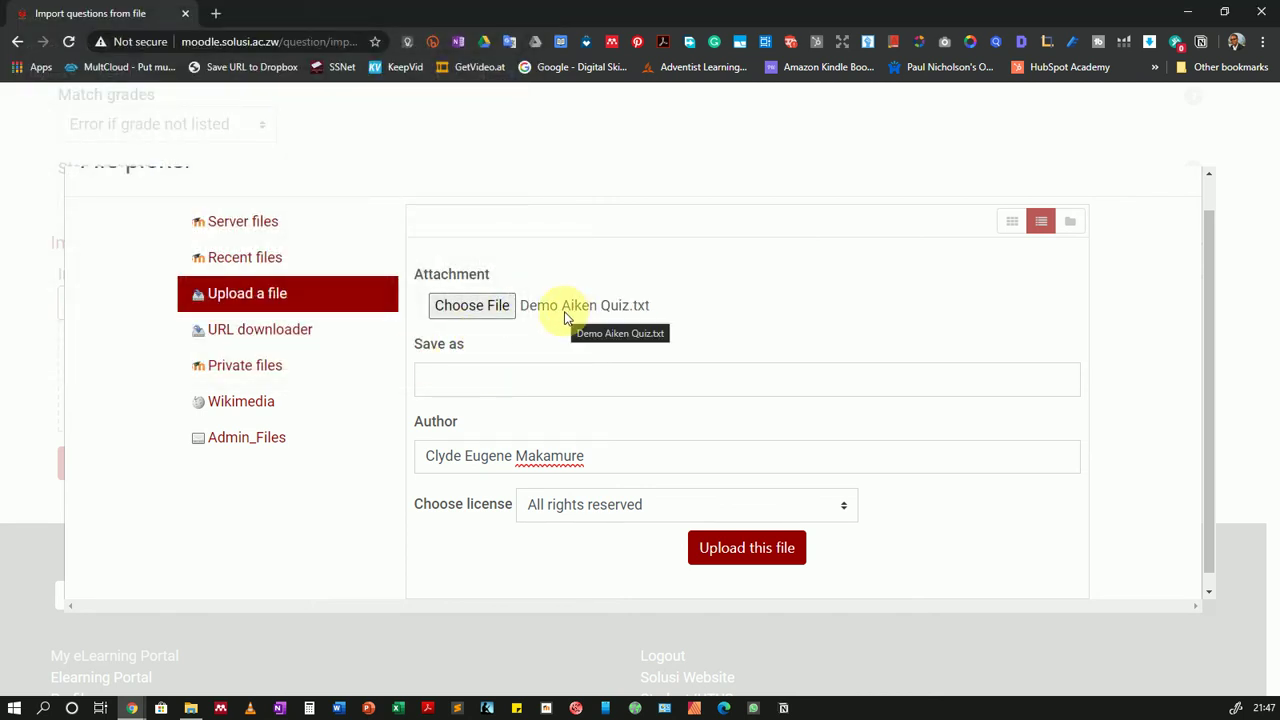
click(522, 383)
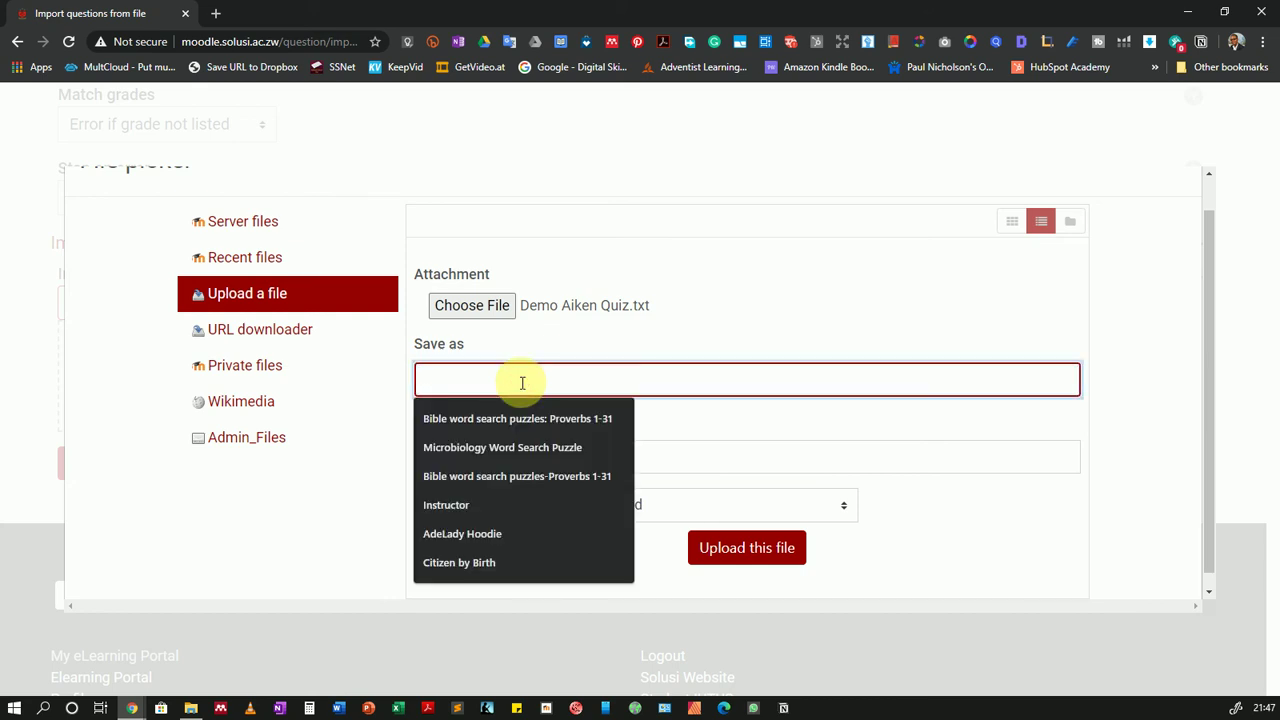
text(Demo)
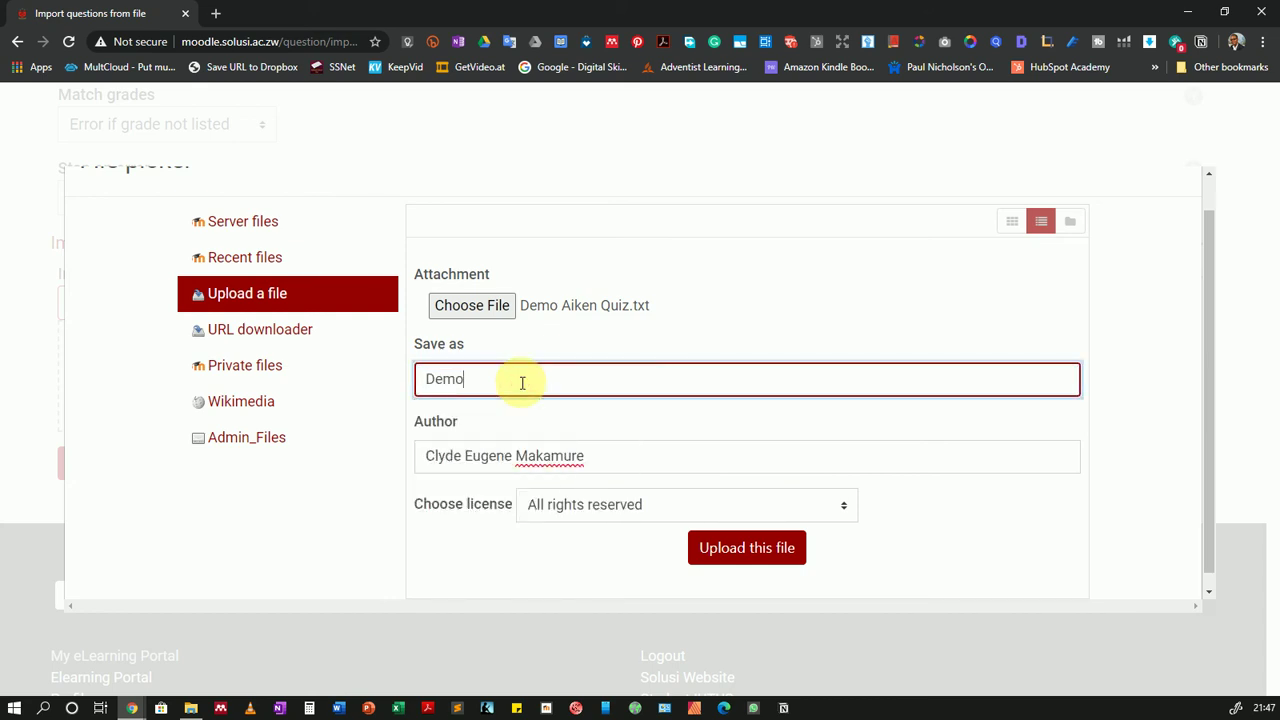
text( Aiken Quiz)
click(751, 552)
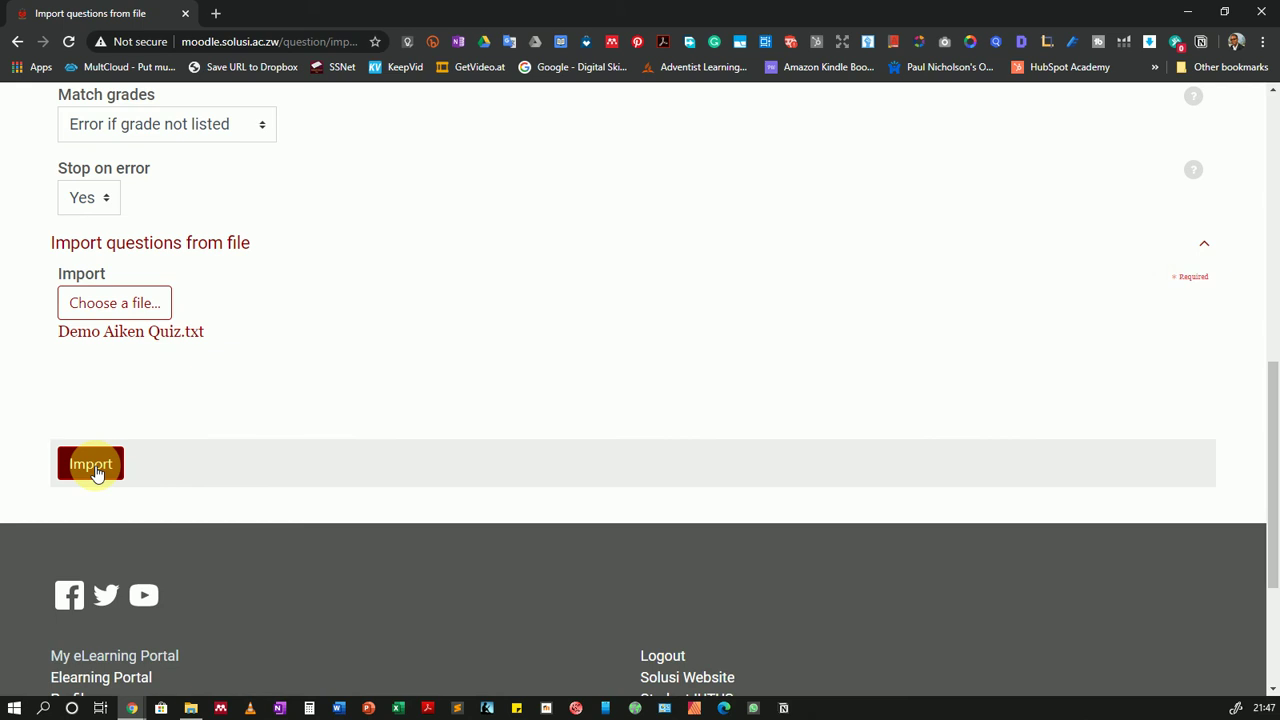
Run the import and review the results listing the 2 imported questions.
click(92, 465)
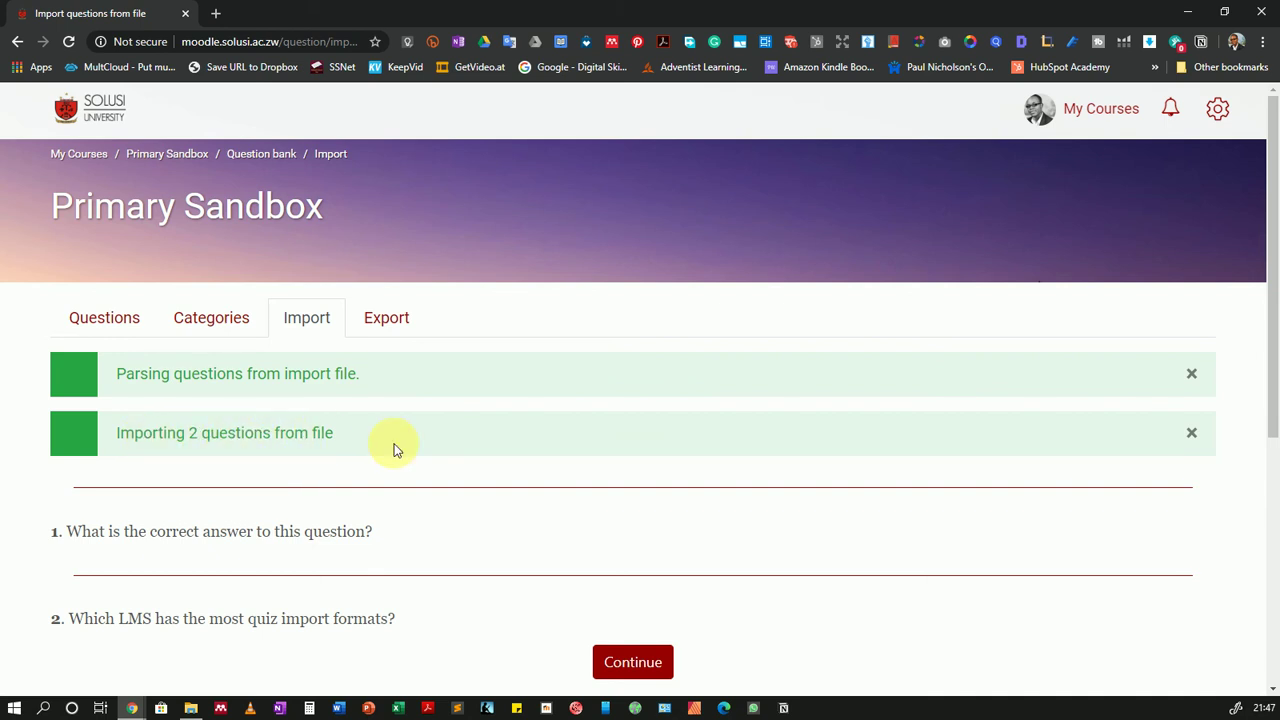
scroll(494, 449, down, 1)
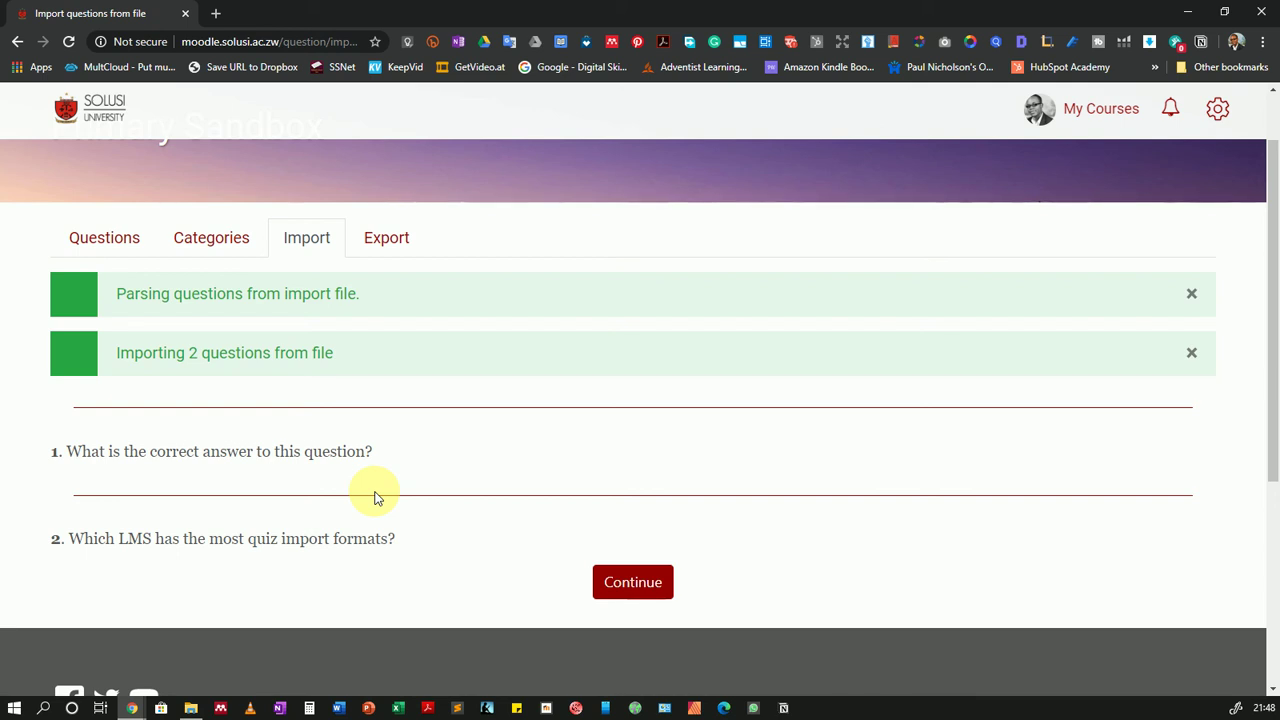
Continue to the Demo Bank question list and preview 'What is the correct answer to this question?'.
click(631, 590)
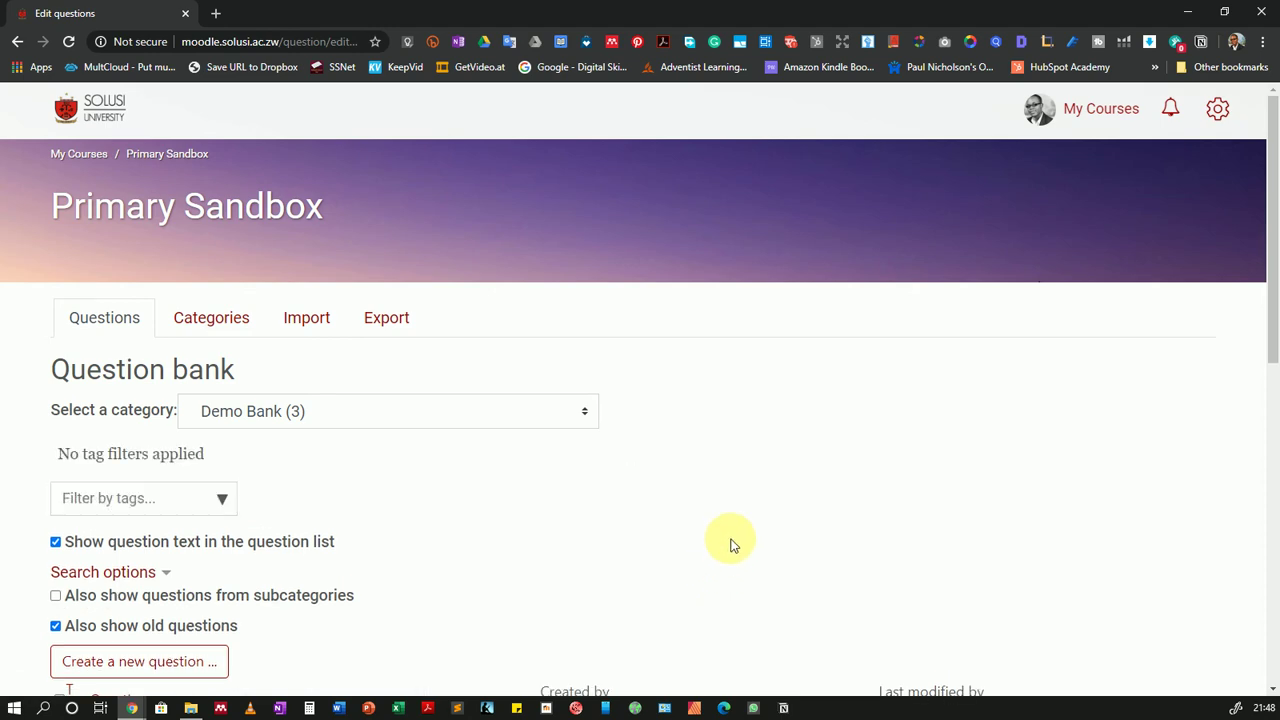
scroll(730, 545, down, 4)
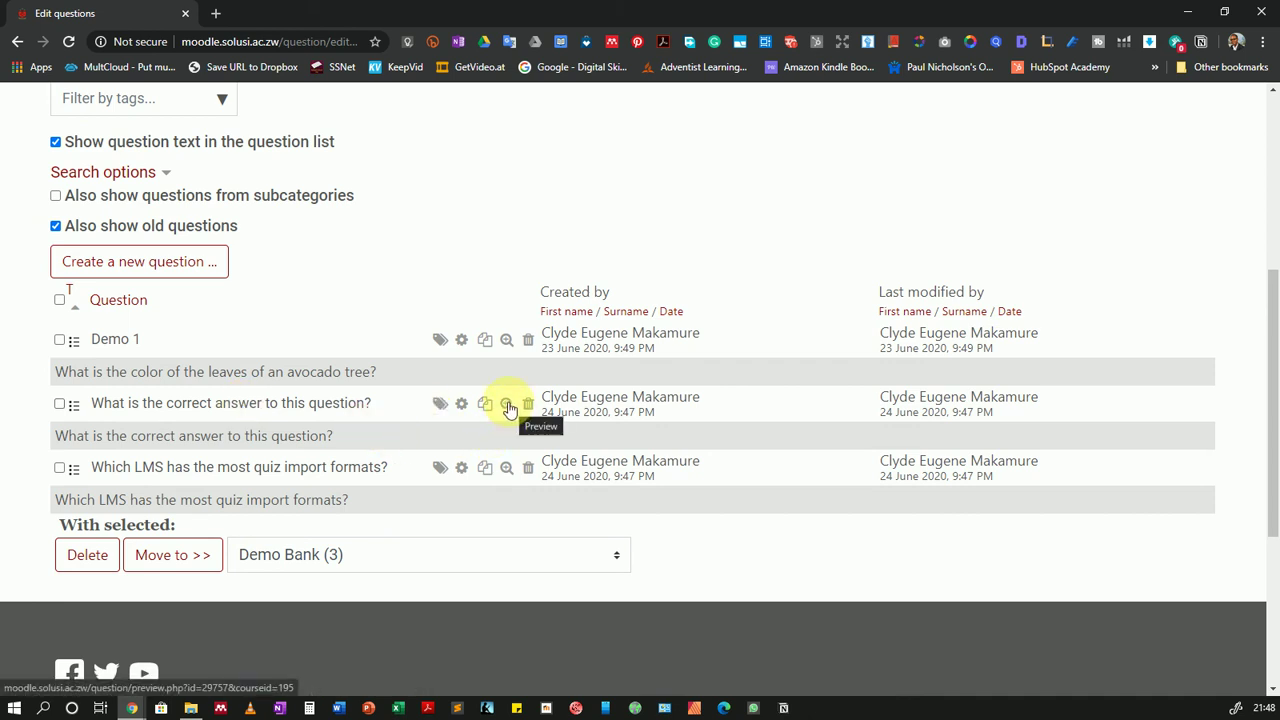
click(507, 403)
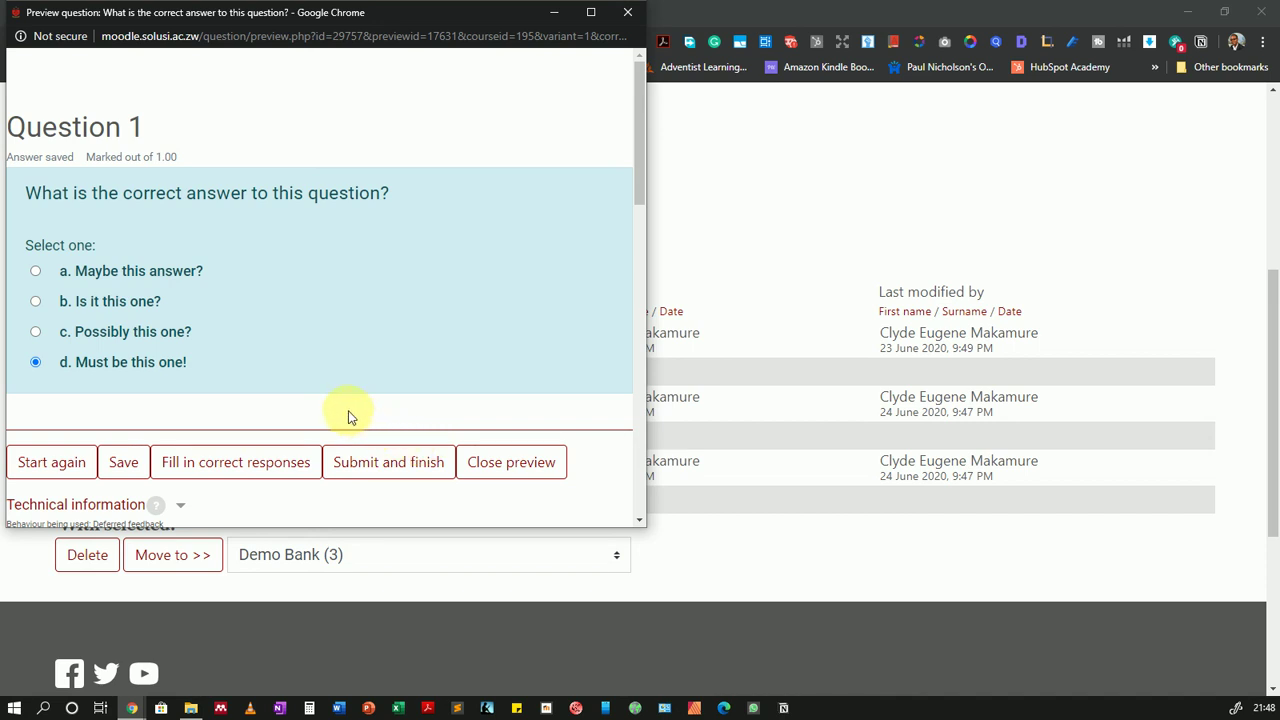
Close the Question 1 preview window.
click(507, 468)
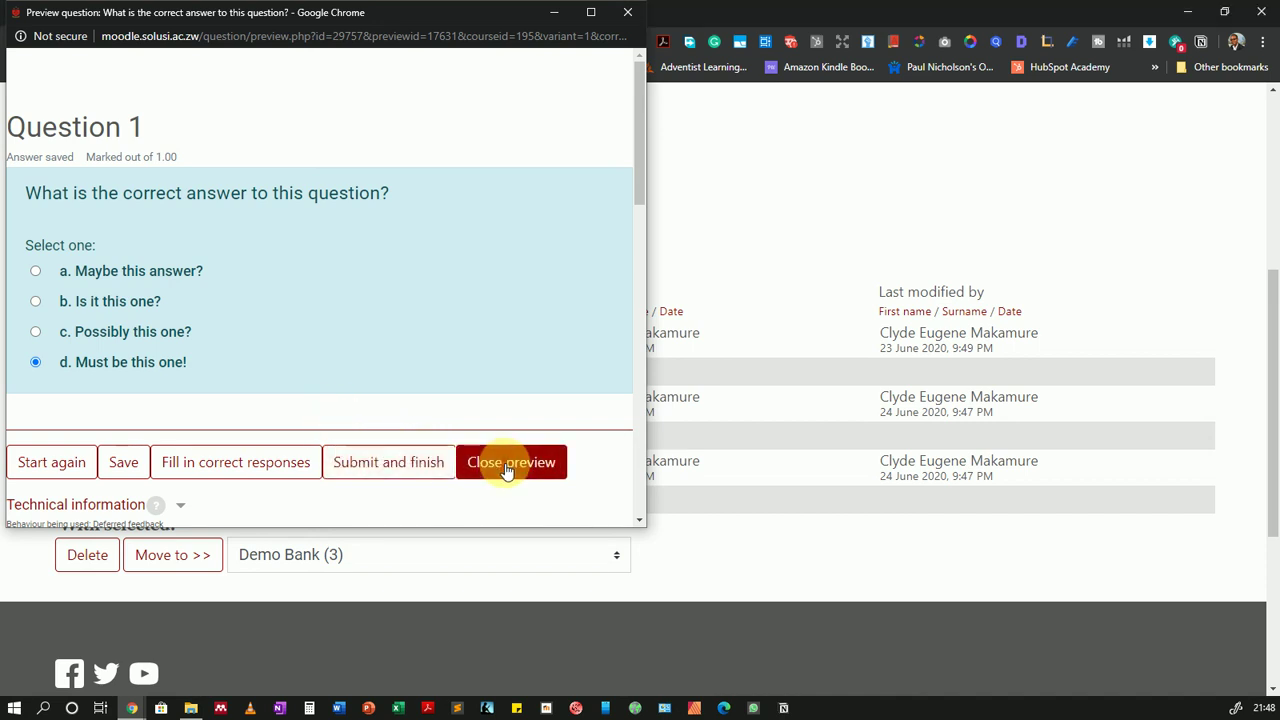